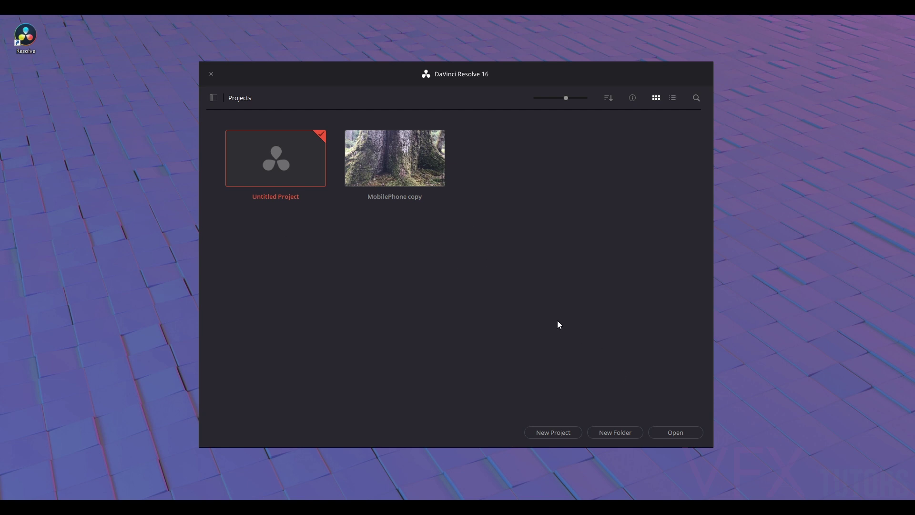
Step: Create a new project named PurgeGuy
{"action": "left_click", "coordinate": [565, 432]}
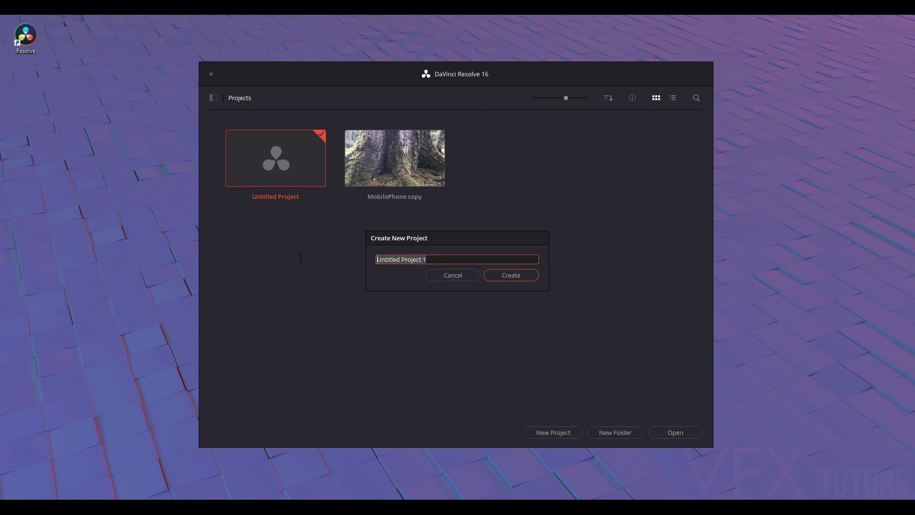
{"action": "type", "text": "P_urge"}
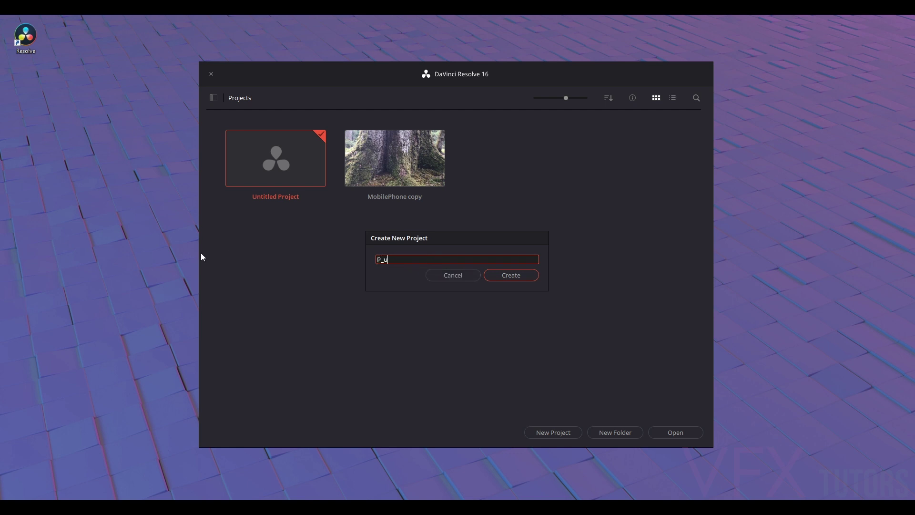
{"action": "type", "text": "guy"}
{"action": "key", "text": "BackSpace"}
{"action": "key", "text": "BackSpace"}
{"action": "key", "text": "BackSpace"}
{"action": "key", "text": "BackSpace"}
{"action": "key", "text": "BackSpace"}
{"action": "key", "text": "BackSpace"}
{"action": "key", "text": "BackSpace"}
{"action": "key", "text": "BackSpace"}
{"action": "key", "text": "BackSpace"}
{"action": "type", "text": "PurgeGuy"}
{"action": "left_click", "coordinate": [497, 275]}
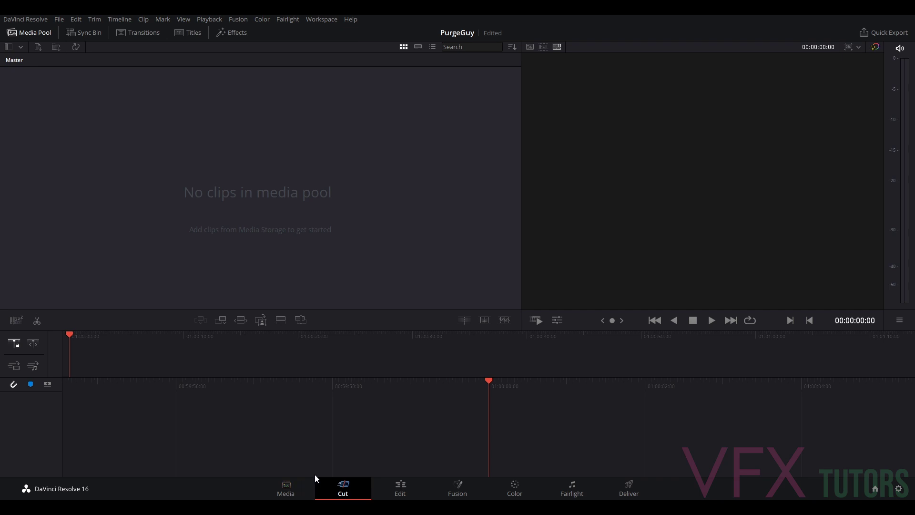
Step: Look through the Media, Edit, Color and Deliver workspaces of the empty project
{"action": "left_click", "coordinate": [290, 491]}
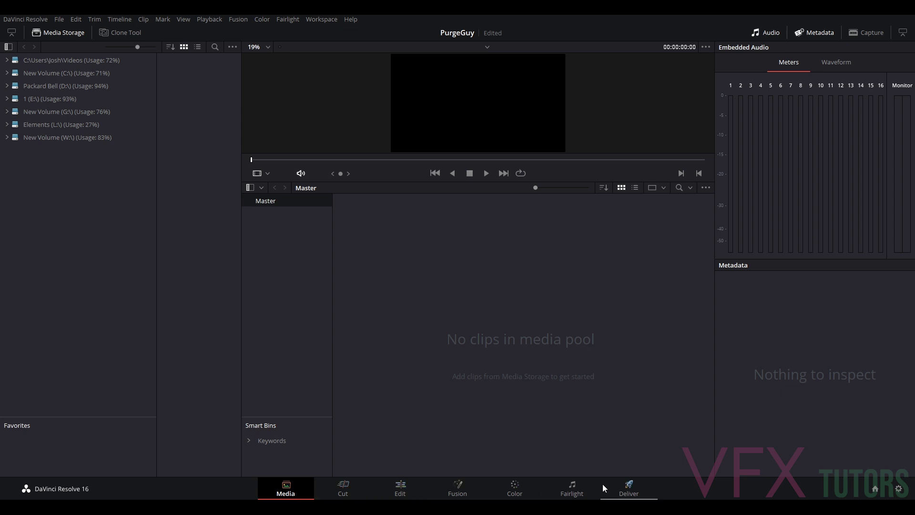
{"action": "left_click", "coordinate": [397, 489]}
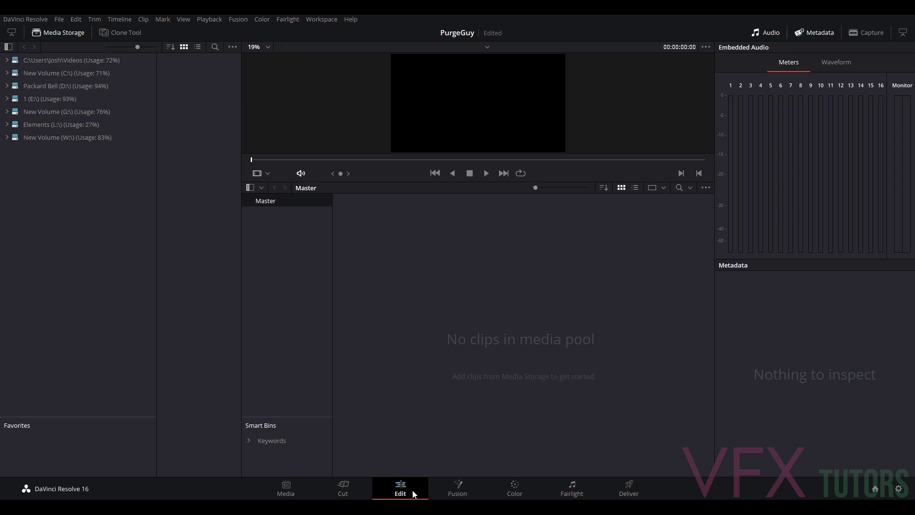
{"action": "left_click", "coordinate": [515, 490]}
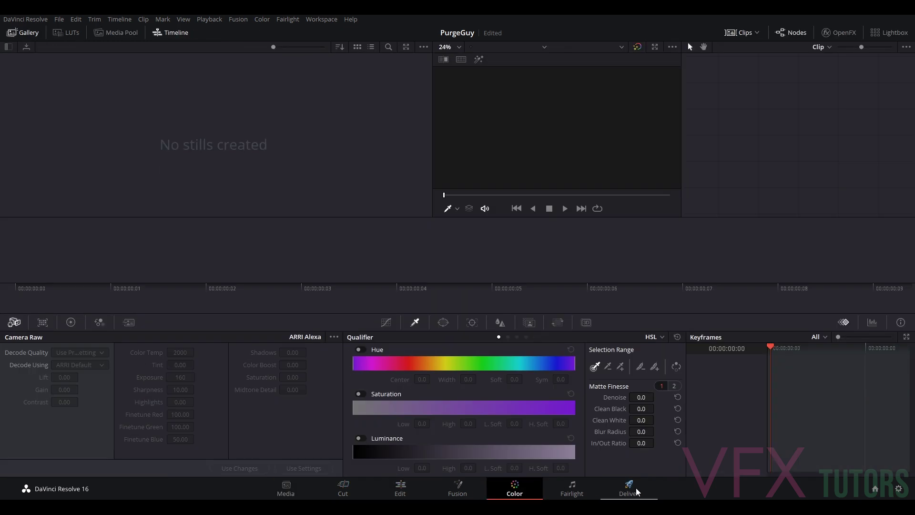
{"action": "left_click", "coordinate": [636, 487]}
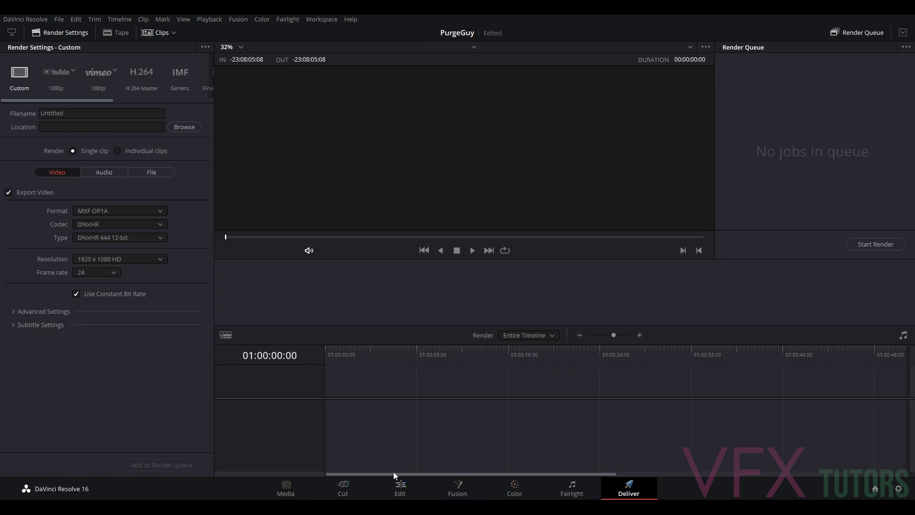
Step: Browse the media storage on the G: volume to the VFXtutors/Davinci/PurgeGuy/BMPC4k folder
{"action": "left_click", "coordinate": [311, 491]}
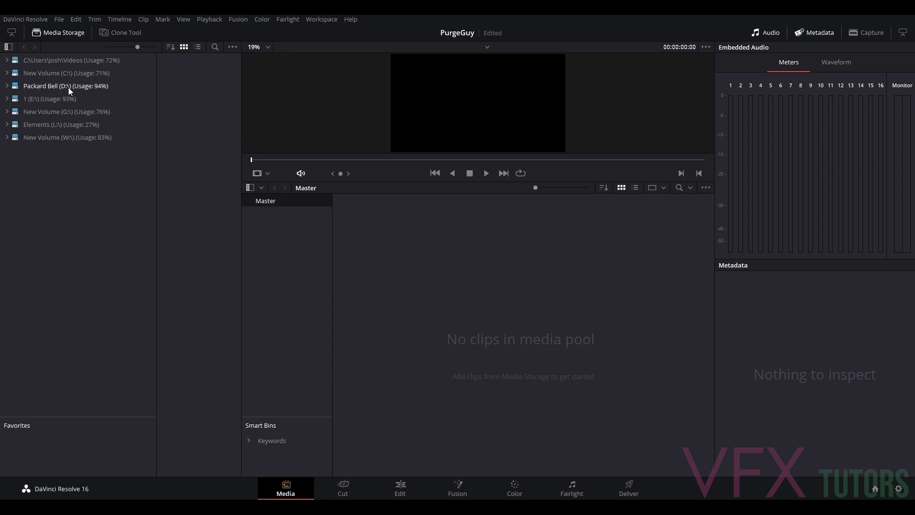
{"action": "left_click", "coordinate": [8, 113]}
{"action": "left_click", "coordinate": [13, 125]}
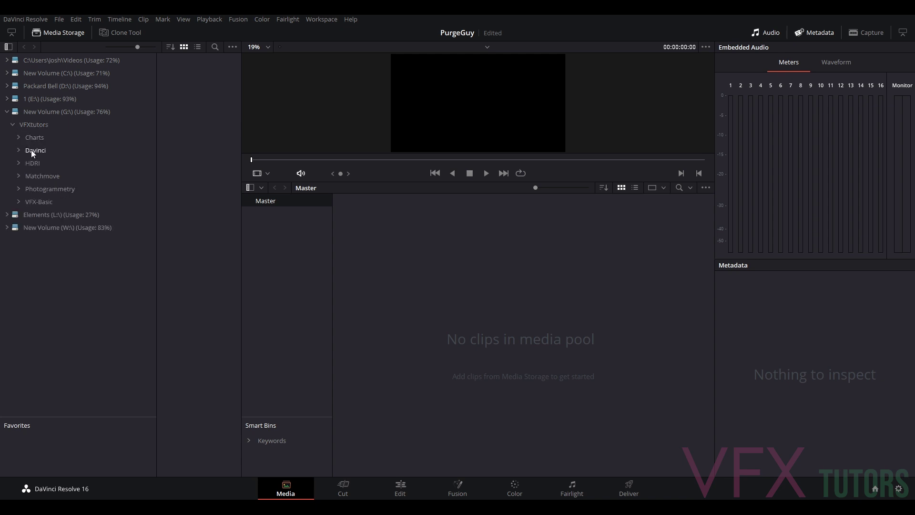
{"action": "left_click", "coordinate": [31, 149]}
{"action": "left_click", "coordinate": [19, 150]}
{"action": "left_click", "coordinate": [33, 163]}
{"action": "left_click", "coordinate": [26, 163]}
{"action": "left_click", "coordinate": [47, 177]}
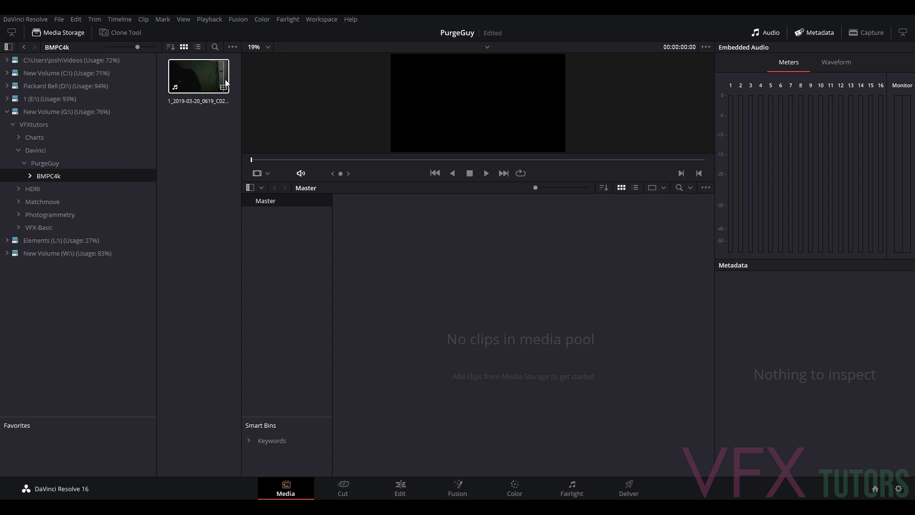
Step: Add the 1_2019-03-20_0619_C0211 DNG clip to the media pool and scrub through it in the viewer
{"action": "left_click_drag", "start_coordinate": [193, 81], "coordinate": [369, 301]}
{"action": "left_click", "coordinate": [362, 214]}
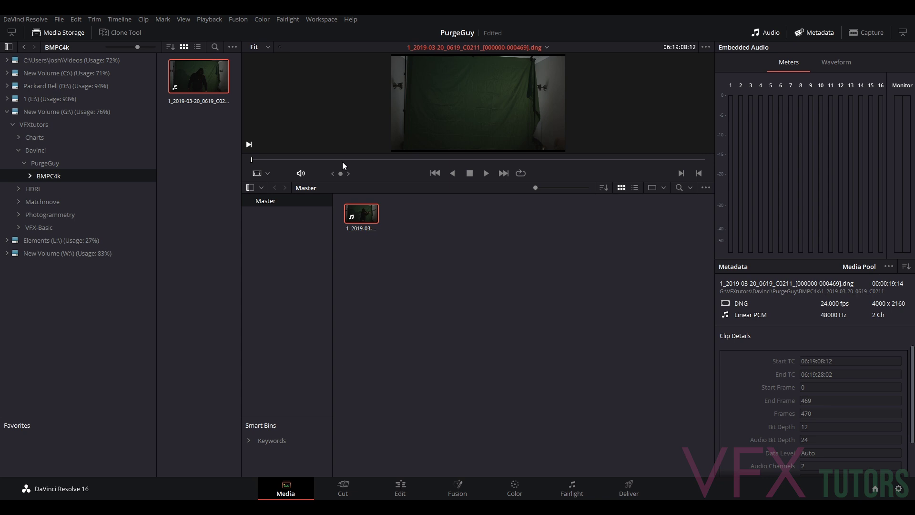
{"action": "left_click_drag", "start_coordinate": [279, 159], "coordinate": [467, 154]}
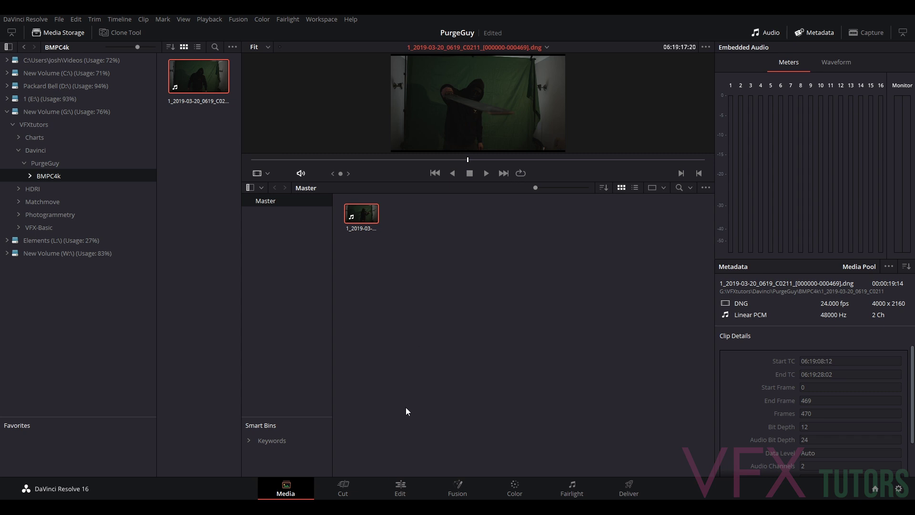
Step: Create an edit timeline from the imported DNG clip with its audio and play it back
{"action": "left_click", "coordinate": [400, 491]}
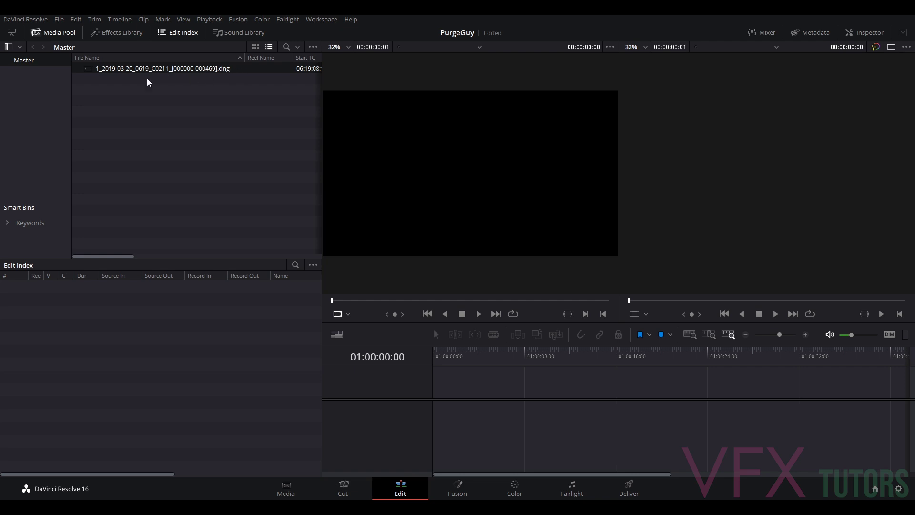
{"action": "left_click_drag", "start_coordinate": [140, 73], "coordinate": [441, 388]}
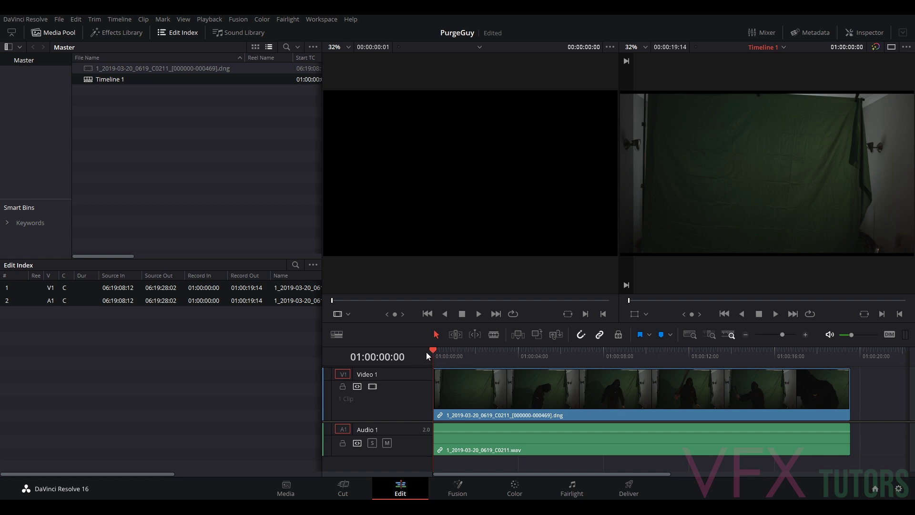
{"action": "left_click", "coordinate": [775, 315]}
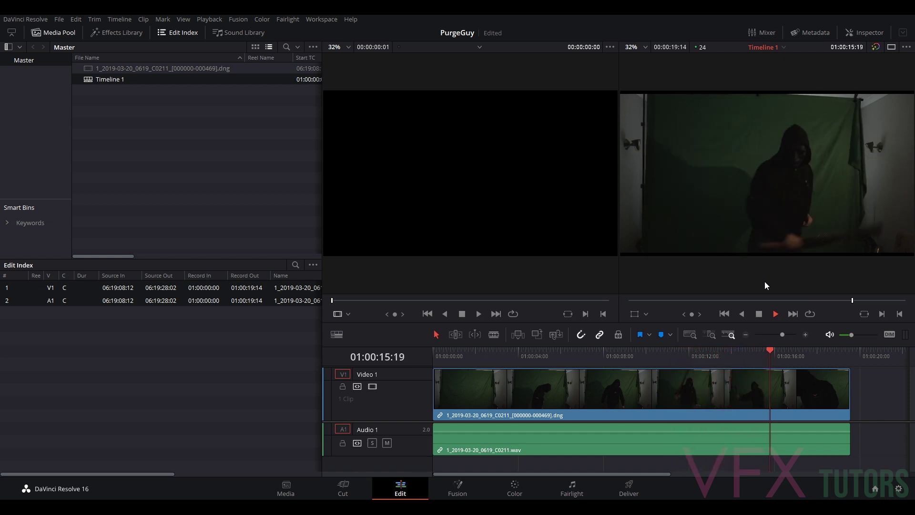
{"action": "left_click", "coordinate": [758, 316]}
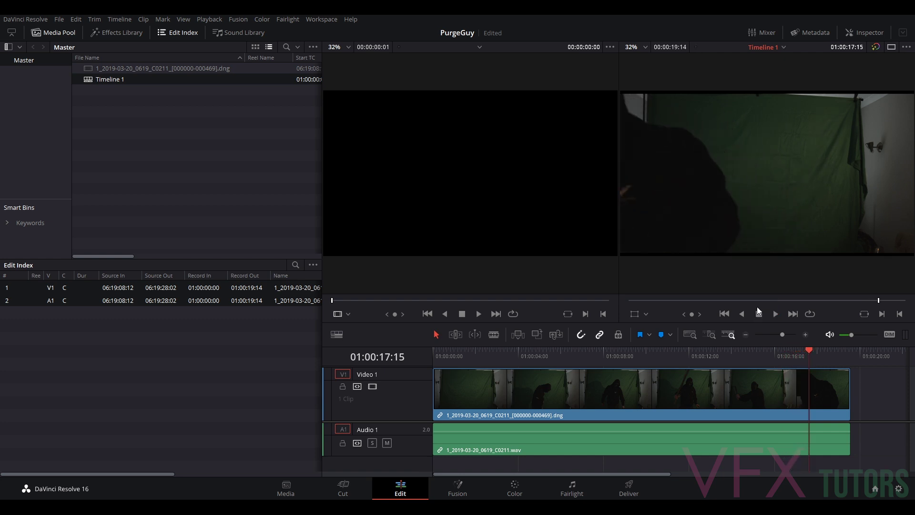
Step: Trim the clip's start at 01:00:05:13, closing the gap, and cut its end at 01:00:08:10
{"action": "left_click_drag", "start_coordinate": [807, 349], "coordinate": [551, 382]}
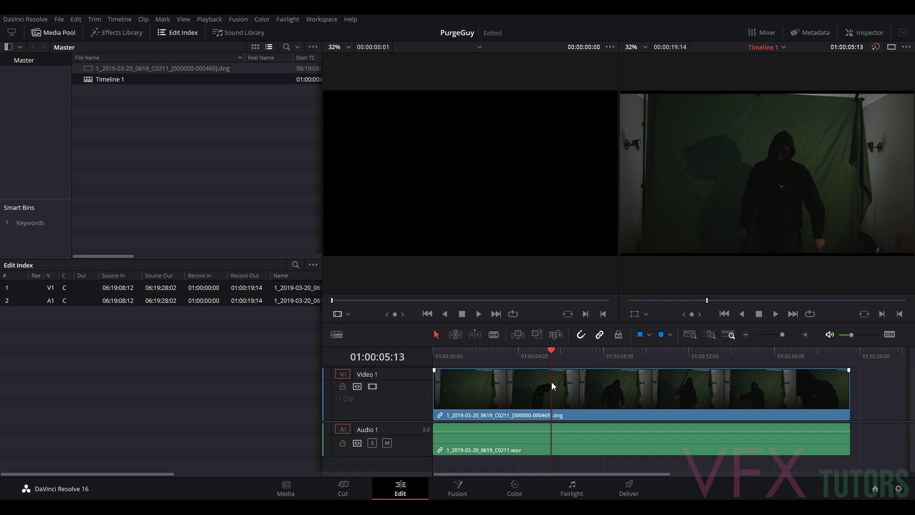
{"action": "left_click_drag", "start_coordinate": [431, 385], "coordinate": [491, 381]}
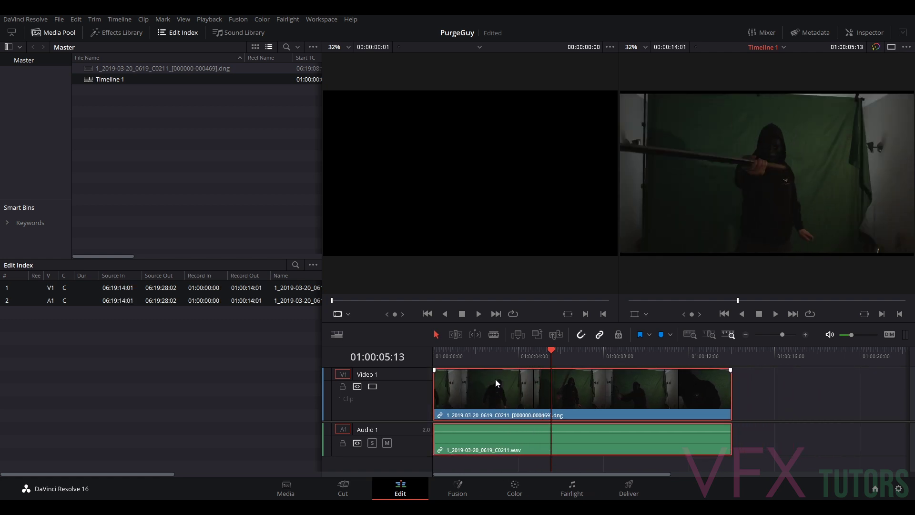
{"action": "left_click_drag", "start_coordinate": [548, 350], "coordinate": [613, 364]}
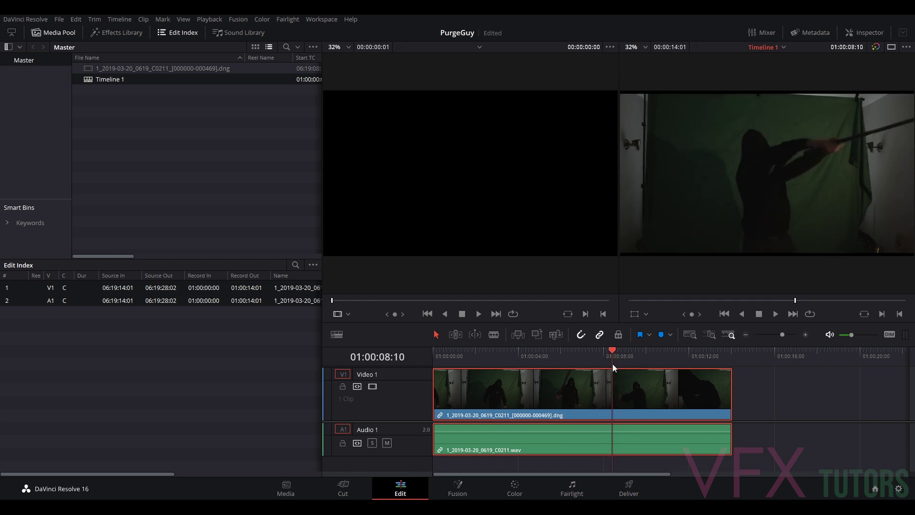
{"action": "left_click_drag", "start_coordinate": [731, 384], "coordinate": [430, 362]}
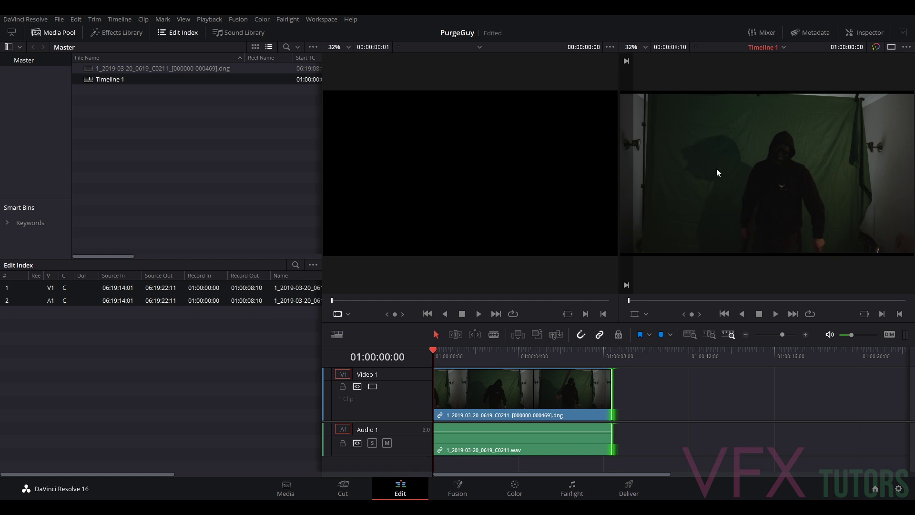
Step: Play the trimmed clip from the beginning and scrub back to 01:00:03:13 to review the cut
{"action": "mouse_move", "coordinate": [440, 353]}
{"action": "left_mouse_down"}
{"action": "mouse_move", "coordinate": [450, 353]}
{"action": "mouse_move", "coordinate": [431, 353]}
{"action": "left_mouse_up"}
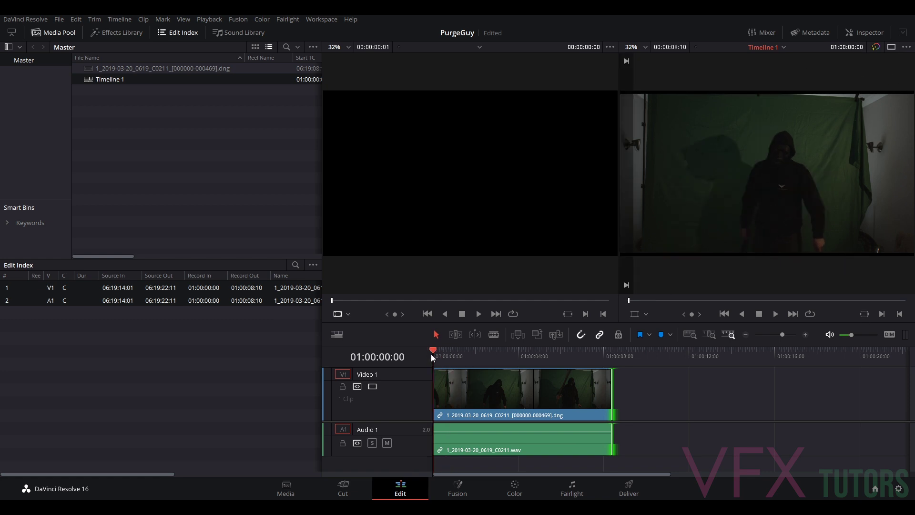
{"action": "left_click", "coordinate": [775, 314]}
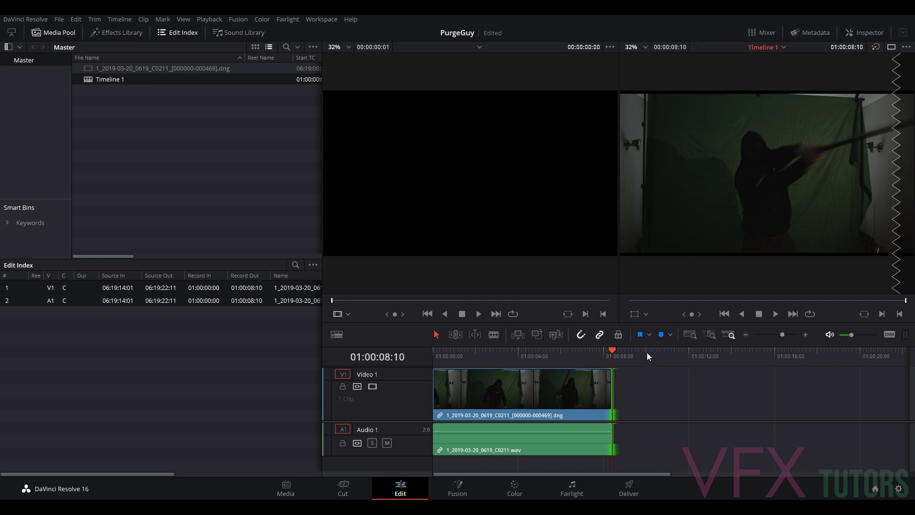
{"action": "left_click_drag", "start_coordinate": [608, 349], "coordinate": [510, 395]}
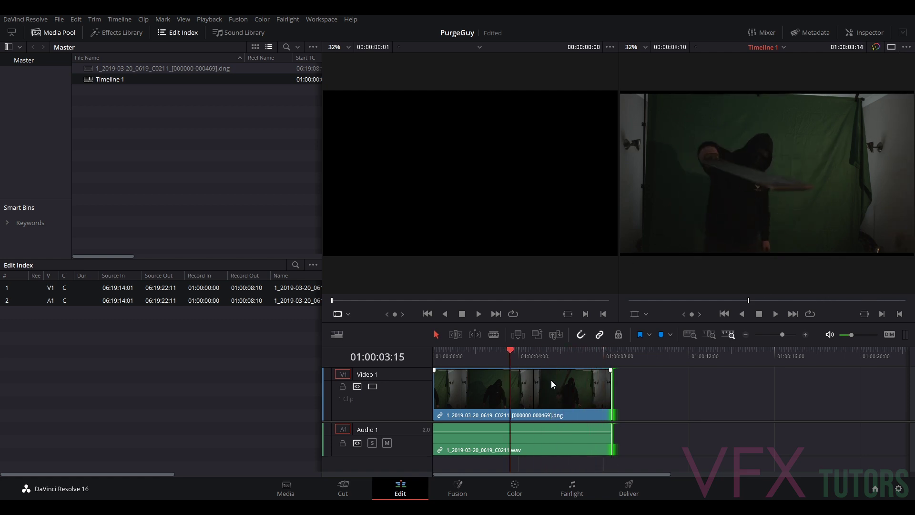
{"action": "left_click_drag", "start_coordinate": [515, 351], "coordinate": [612, 372]}
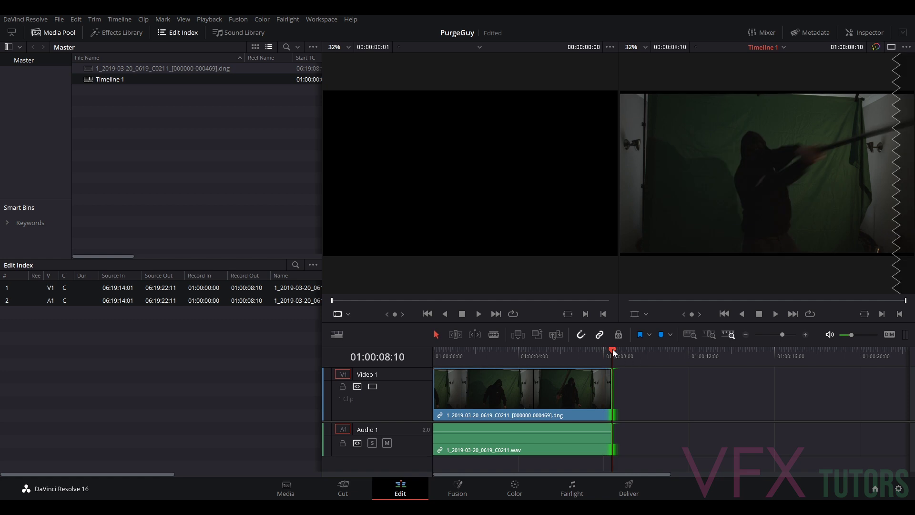
{"action": "left_click_drag", "start_coordinate": [607, 354], "coordinate": [503, 355]}
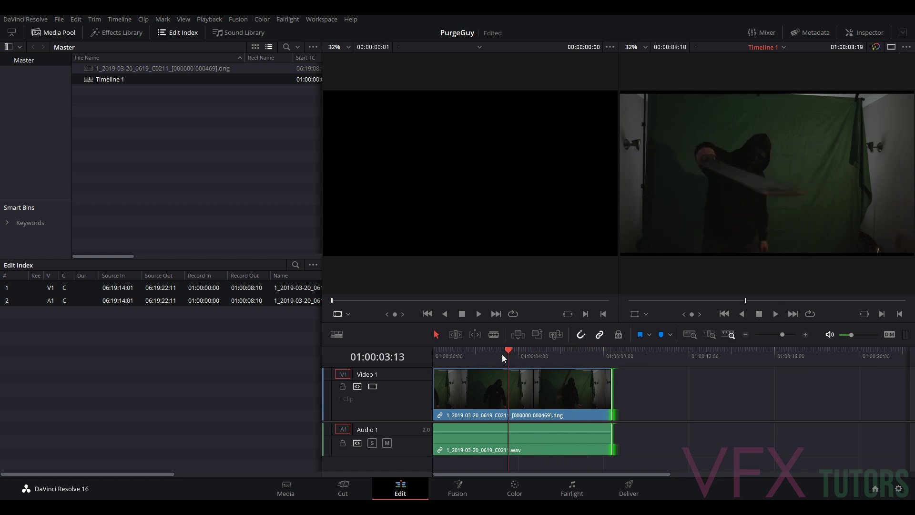
Step: Switch to color grading and set the Camera Raw decoding to use the Clip settings
{"action": "left_click", "coordinate": [518, 487]}
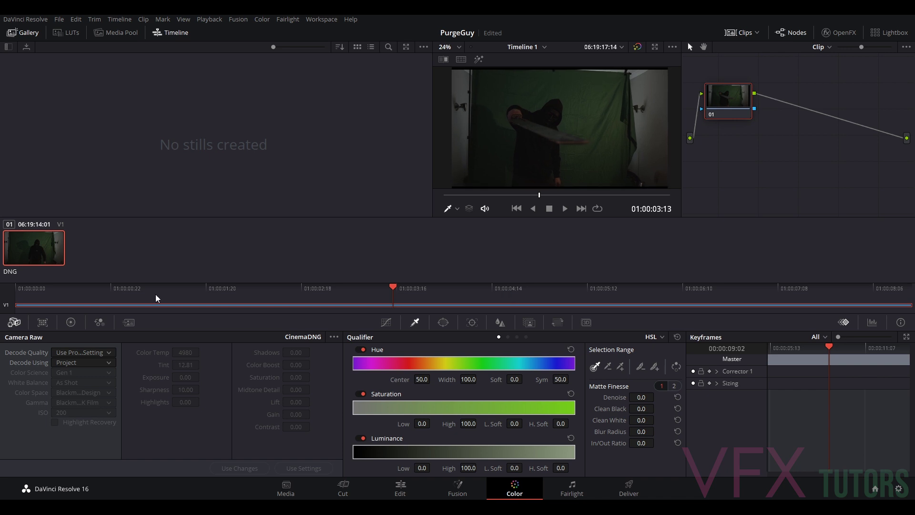
{"action": "left_click", "coordinate": [72, 363]}
{"action": "left_click", "coordinate": [75, 408]}
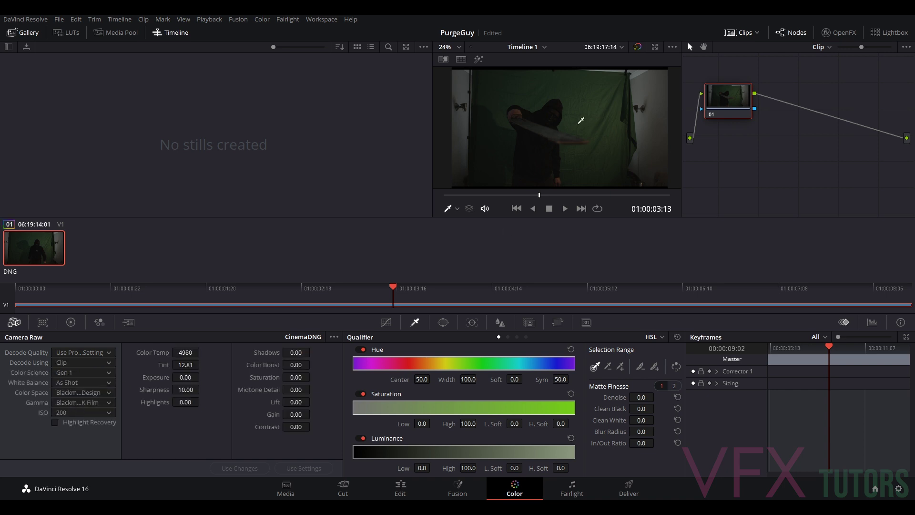
Step: Set the clip's Camera Raw color science to Gen 4, comparing it with Gen 1 on the magnified image
{"action": "scroll", "coordinate": [580, 121], "scroll_direction": "up", "scroll_amount": 3}
{"action": "scroll", "coordinate": [580, 125], "scroll_direction": "up", "scroll_amount": 3}
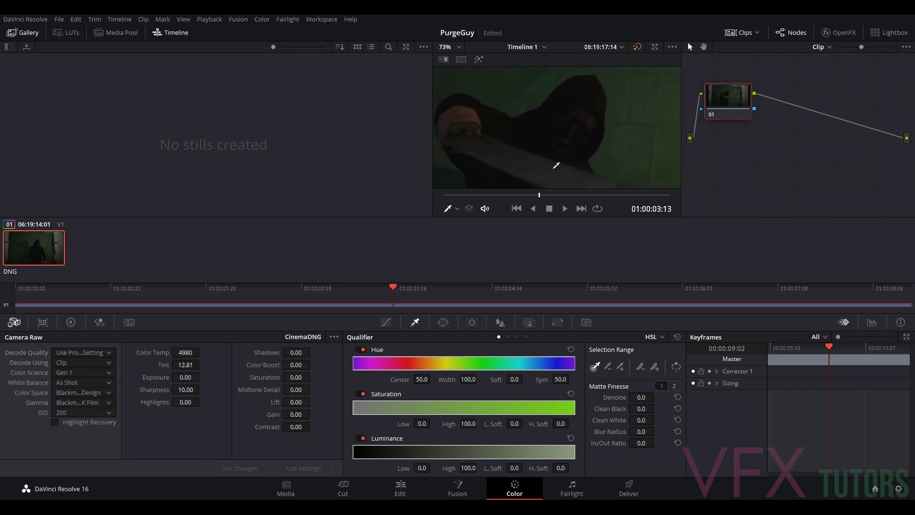
{"action": "left_click", "coordinate": [76, 374]}
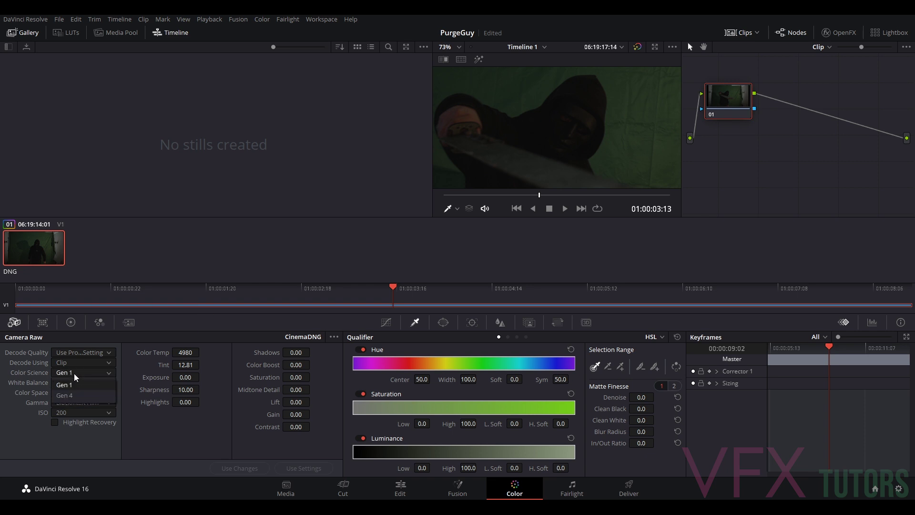
{"action": "left_click", "coordinate": [74, 396]}
{"action": "left_click", "coordinate": [74, 391]}
{"action": "left_click", "coordinate": [70, 373]}
{"action": "left_click", "coordinate": [74, 395]}
{"action": "left_click", "coordinate": [71, 382]}
{"action": "left_click", "coordinate": [70, 394]}
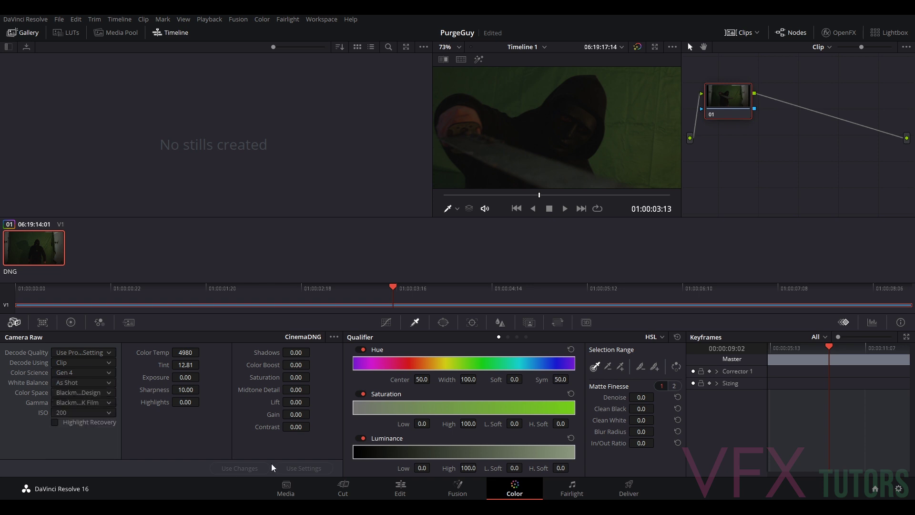
{"action": "scroll", "coordinate": [508, 146], "scroll_direction": "down", "scroll_amount": 5}
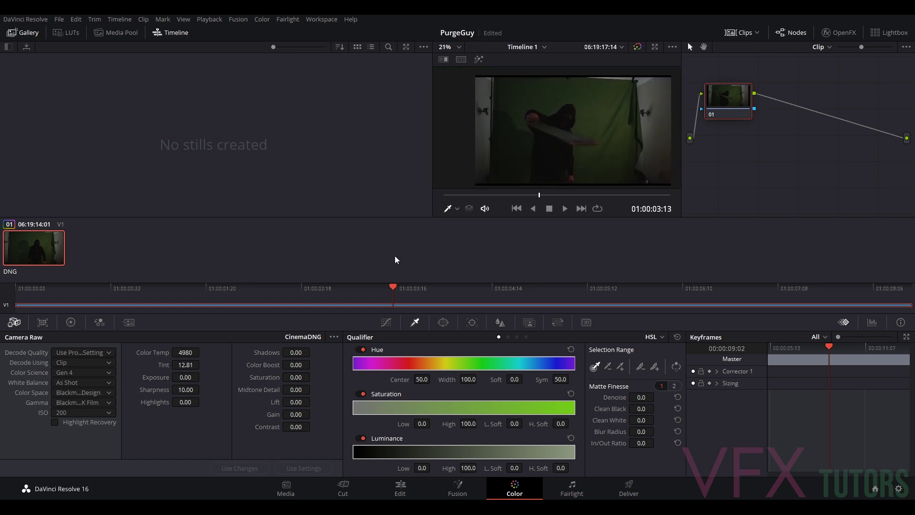
{"action": "scroll", "coordinate": [614, 112], "scroll_direction": "up", "scroll_amount": 2}
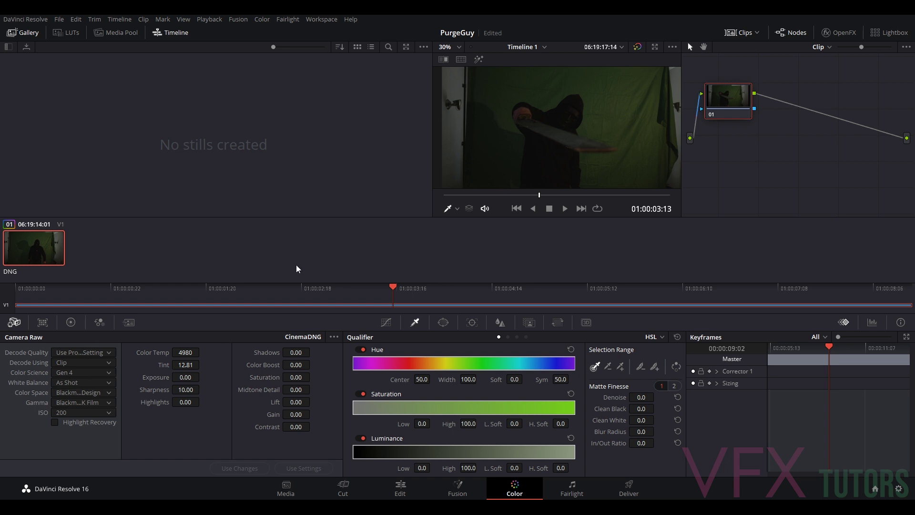
Step: Try the Blackmagic Design Video and Extended Video gammas on the clip, returning to Blackmagic Design 4K Film
{"action": "left_click", "coordinate": [85, 393]}
{"action": "left_click", "coordinate": [85, 394]}
{"action": "left_click", "coordinate": [83, 402]}
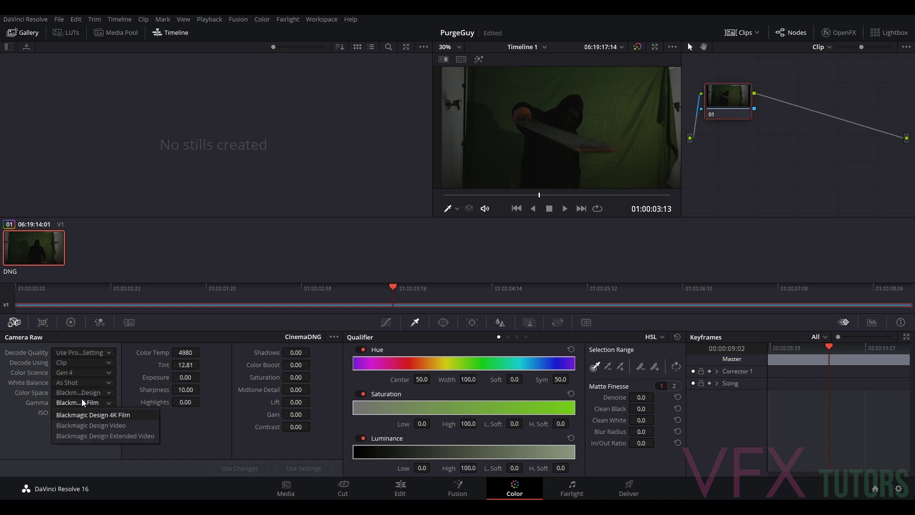
{"action": "left_click", "coordinate": [93, 426]}
{"action": "left_click", "coordinate": [93, 401]}
{"action": "left_click", "coordinate": [98, 436]}
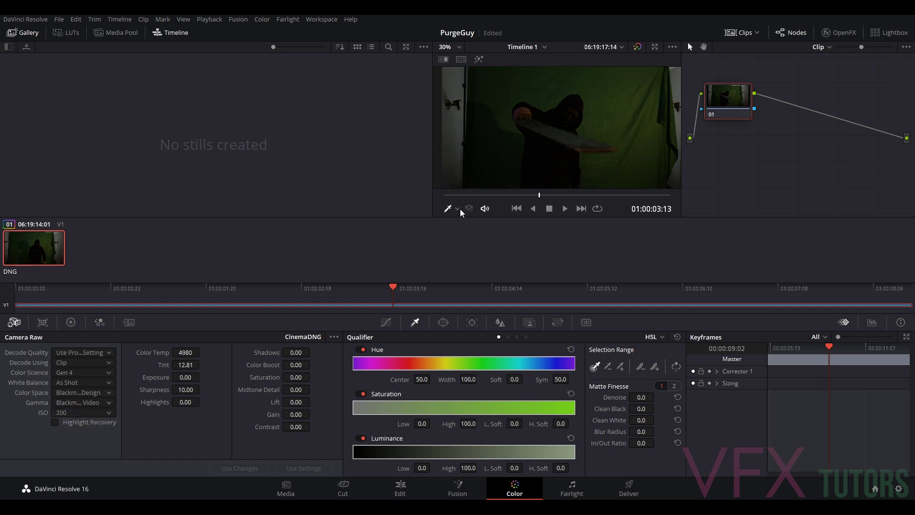
{"action": "left_click", "coordinate": [70, 403]}
{"action": "left_click", "coordinate": [88, 415]}
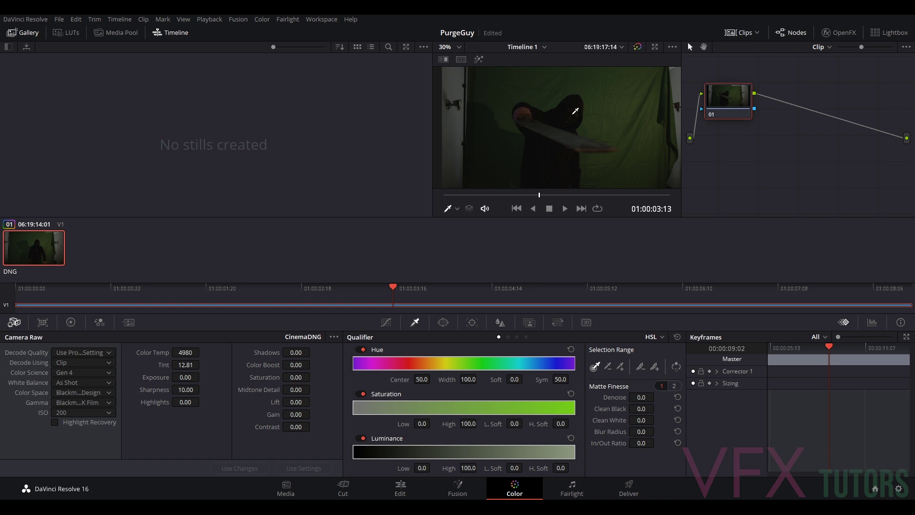
Step: Set the clip's Camera Raw gain to 3.50, trying 13.10 and checking the masked figure up close
{"action": "scroll", "coordinate": [579, 111], "scroll_direction": "up", "scroll_amount": 4}
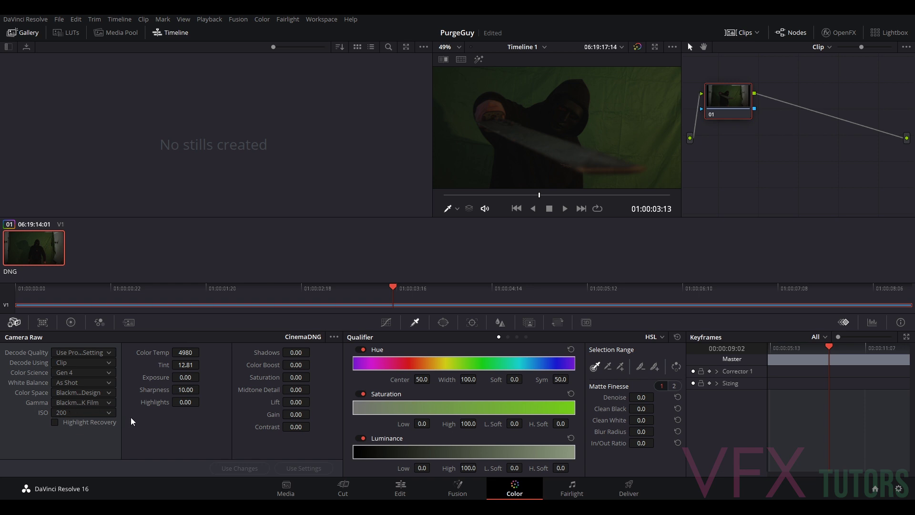
{"action": "scroll", "coordinate": [615, 131], "scroll_direction": "up", "scroll_amount": 3}
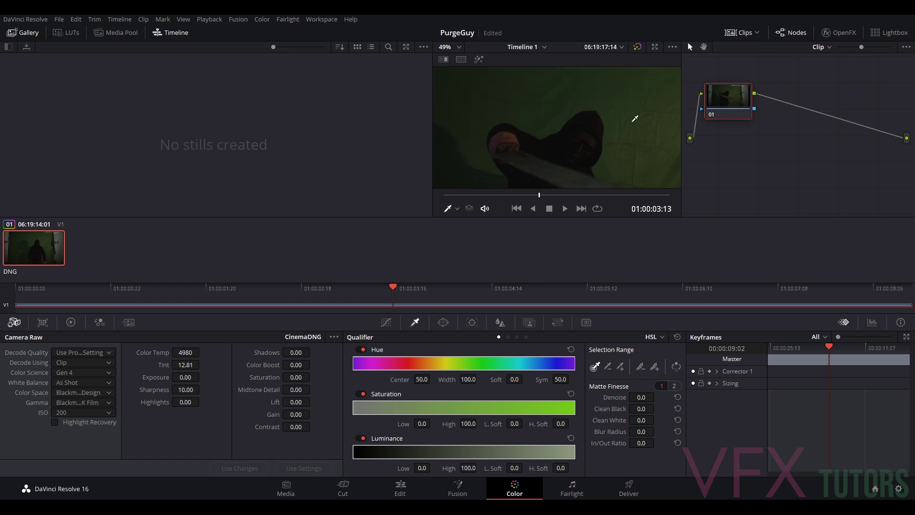
{"action": "scroll", "coordinate": [608, 136], "scroll_direction": "down", "scroll_amount": 4}
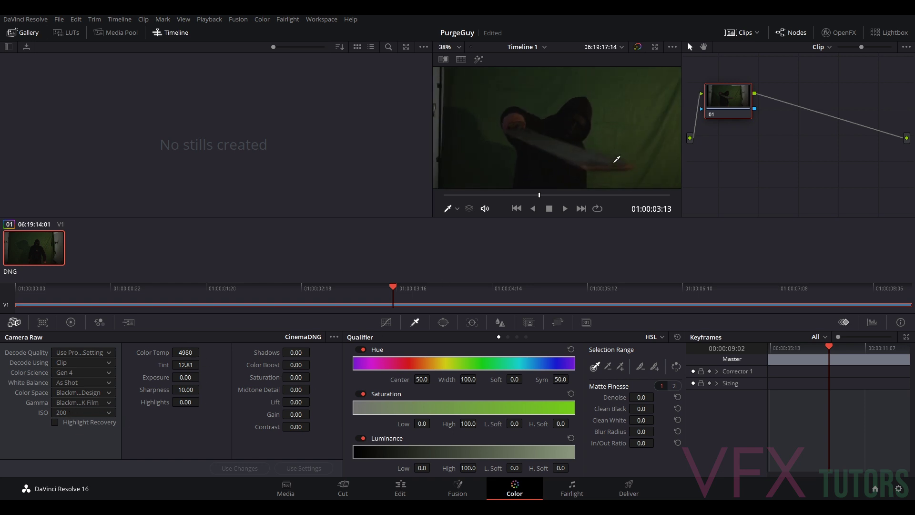
{"action": "scroll", "coordinate": [600, 129], "scroll_direction": "up", "scroll_amount": 2}
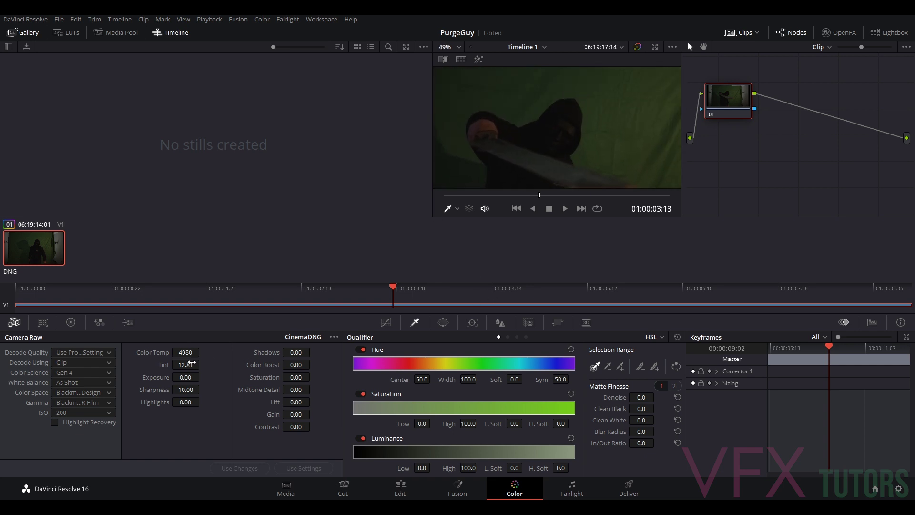
{"action": "left_click_drag", "start_coordinate": [313, 413], "coordinate": [313, 414]}
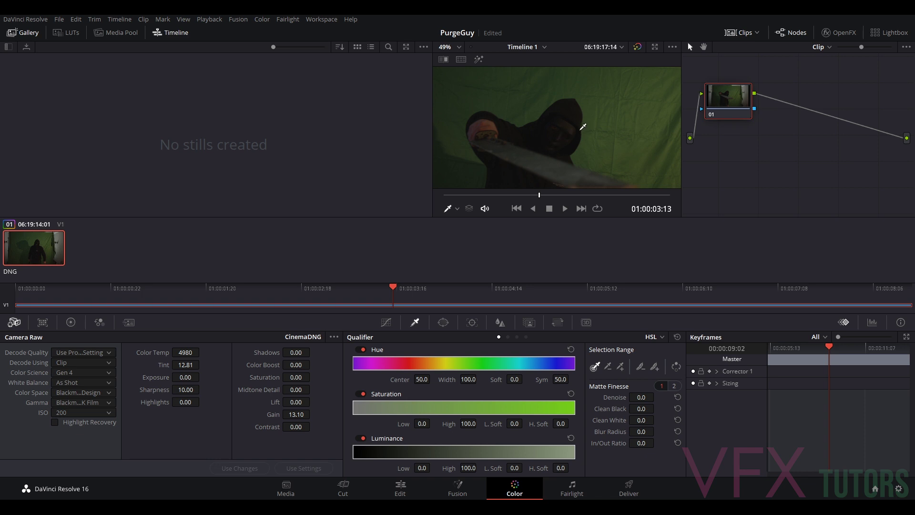
{"action": "scroll", "coordinate": [556, 127], "scroll_direction": "up", "scroll_amount": 2}
{"action": "scroll", "coordinate": [562, 130], "scroll_direction": "down", "scroll_amount": 4}
{"action": "scroll", "coordinate": [519, 153], "scroll_direction": "up", "scroll_amount": 3}
{"action": "left_click_drag", "start_coordinate": [298, 415], "coordinate": [286, 414]}
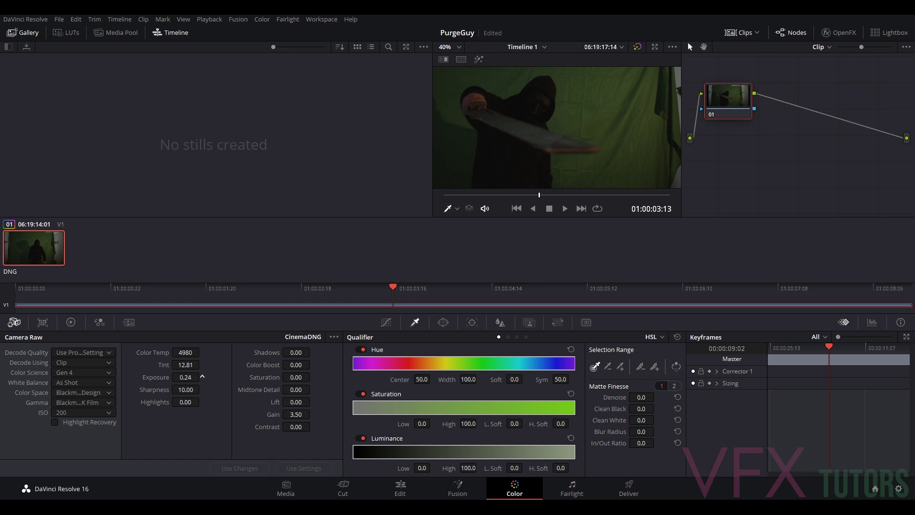
Step: Set the clip's Camera Raw exposure to 1.78, trying brighter values up to 5.00
{"action": "scroll", "coordinate": [586, 117], "scroll_direction": "down", "scroll_amount": 3}
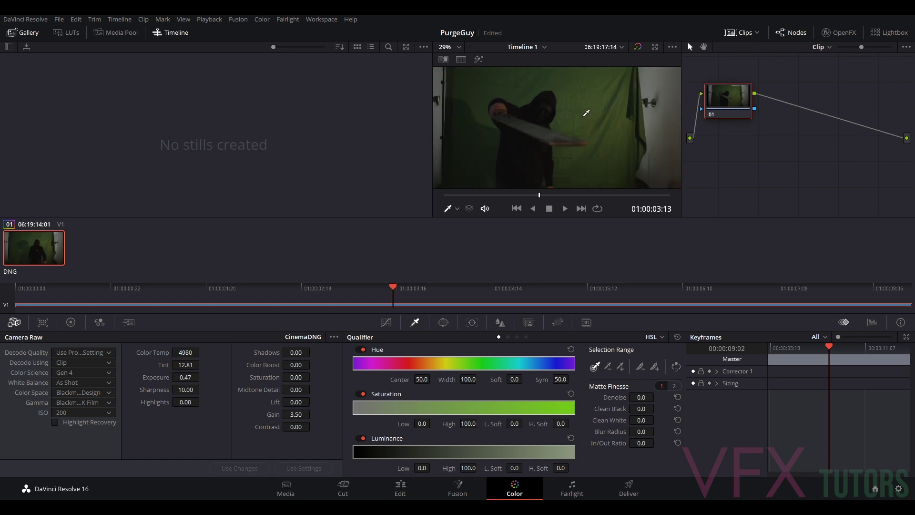
{"action": "scroll", "coordinate": [568, 131], "scroll_direction": "up", "scroll_amount": 2}
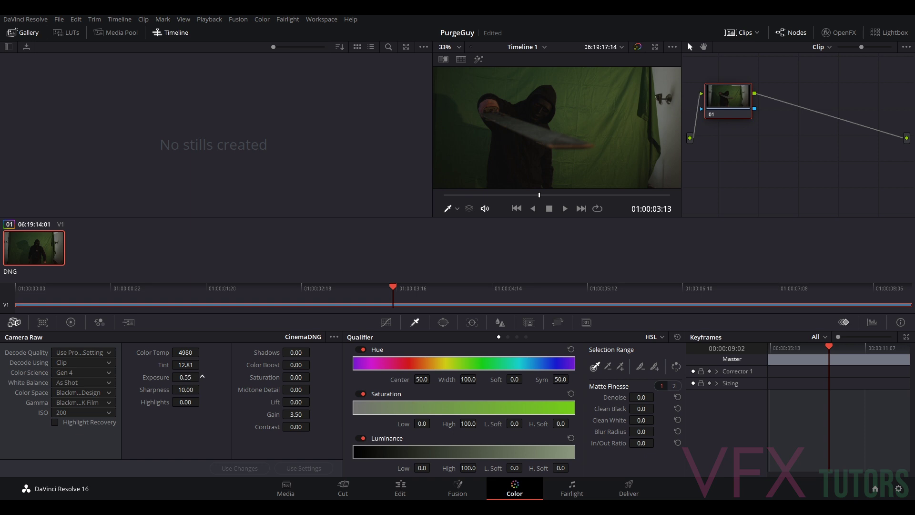
{"action": "left_click_drag", "start_coordinate": [202, 377], "coordinate": [224, 377]}
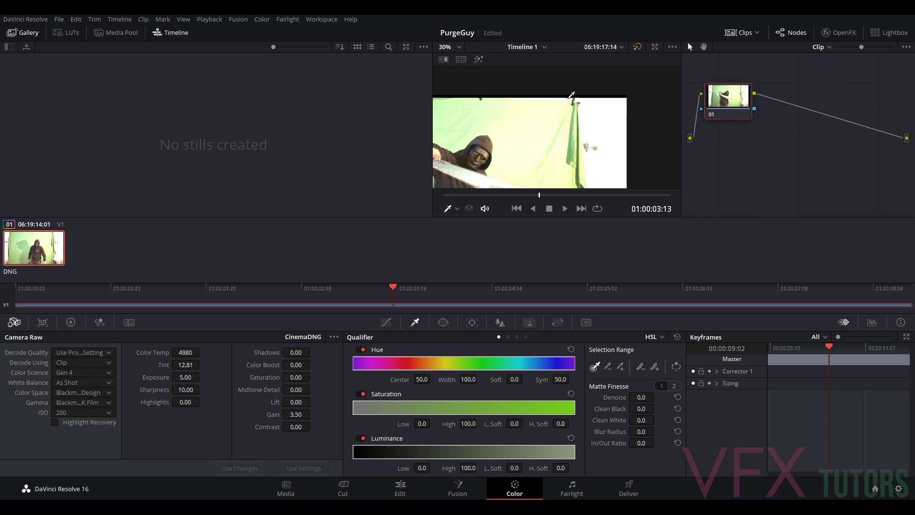
{"action": "scroll", "coordinate": [617, 130], "scroll_direction": "down", "scroll_amount": 3}
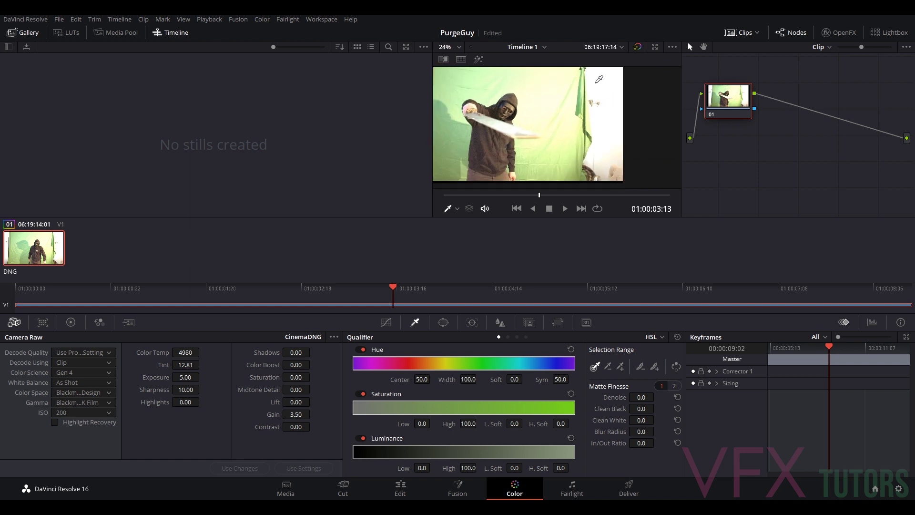
{"action": "scroll", "coordinate": [578, 74], "scroll_direction": "down", "scroll_amount": 1}
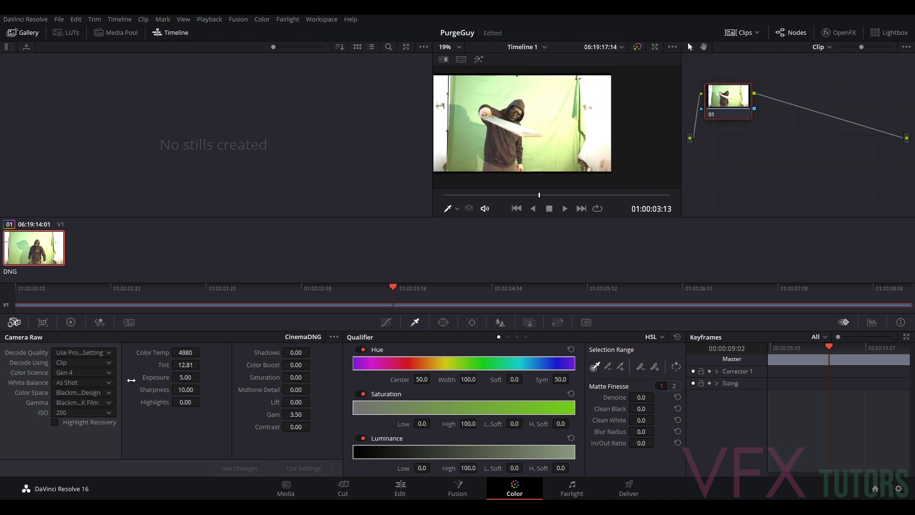
{"action": "left_click_drag", "start_coordinate": [186, 376], "coordinate": [155, 377]}
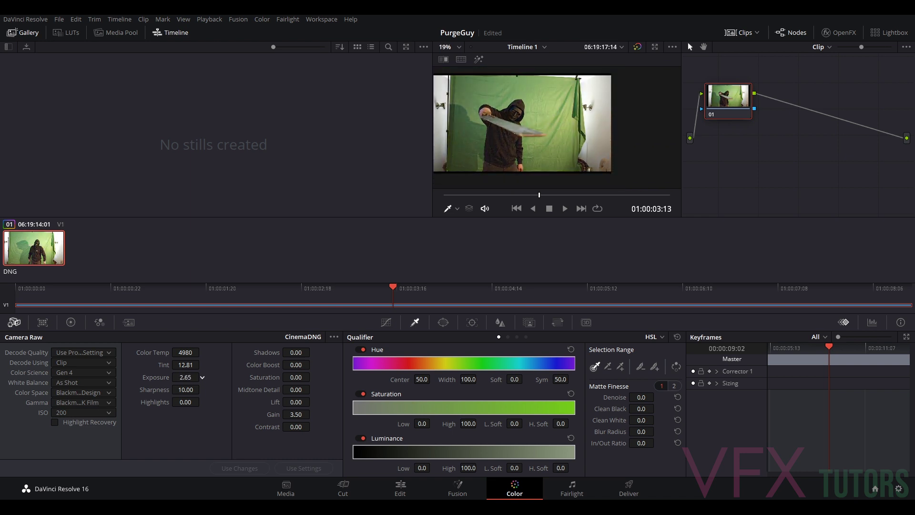
{"action": "scroll", "coordinate": [489, 111], "scroll_direction": "up", "scroll_amount": 5}
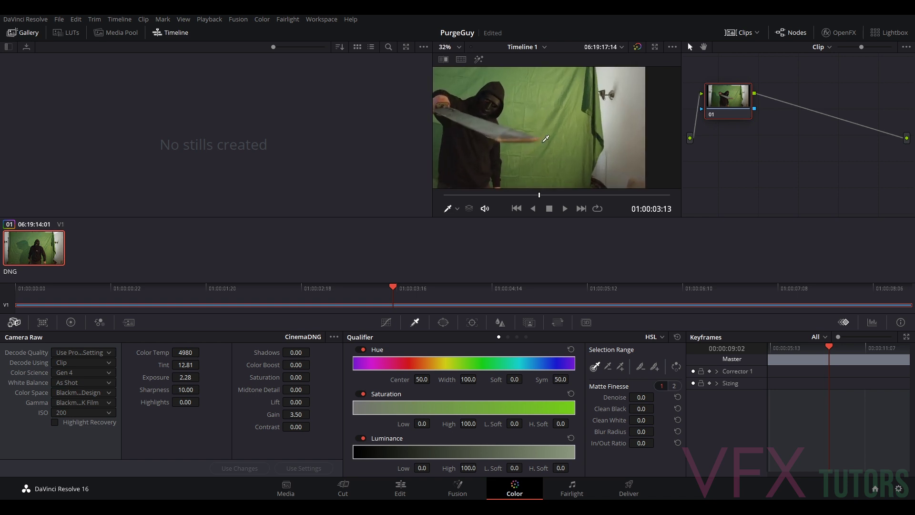
{"action": "scroll", "coordinate": [489, 111], "scroll_direction": "up", "scroll_amount": 1}
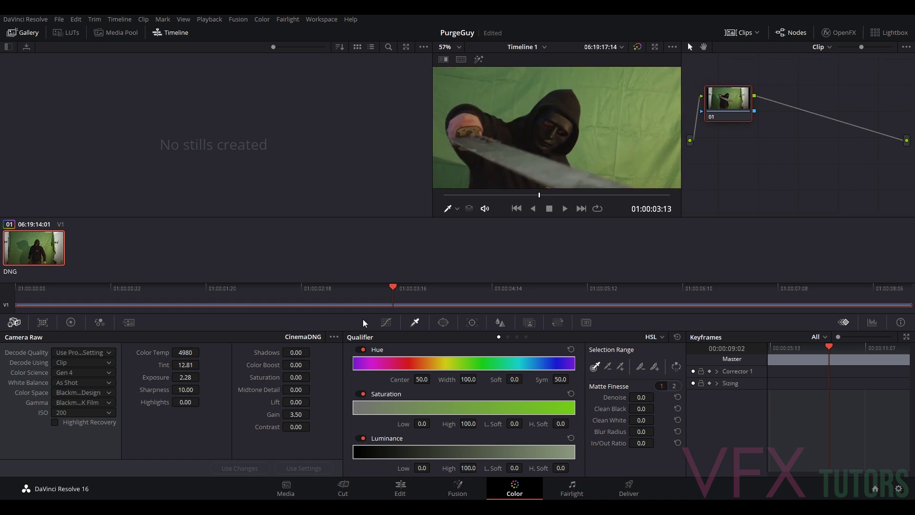
{"action": "left_click_drag", "start_coordinate": [203, 377], "coordinate": [200, 377]}
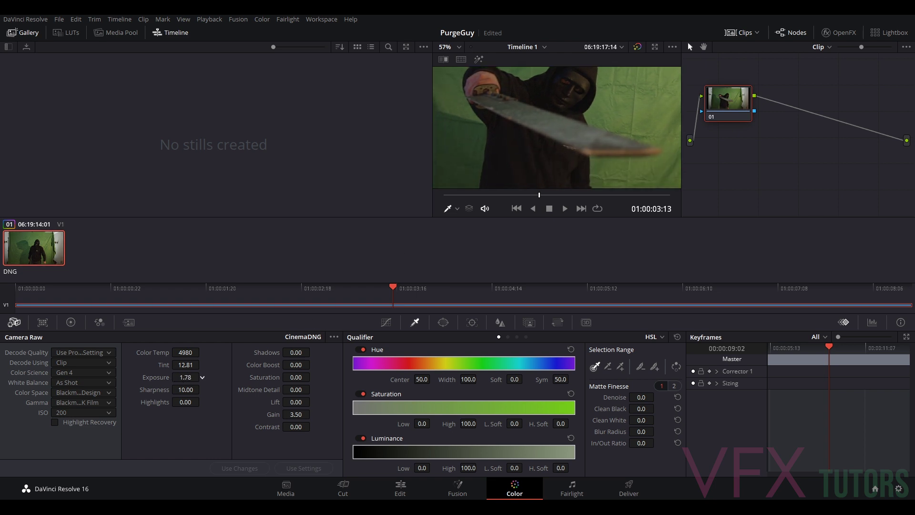
Step: Try adjusting the clip's saturation and raising its lift to 9.00, and reset the lift to 0
{"action": "mouse_move", "coordinate": [294, 377]}
{"action": "left_mouse_down"}
{"action": "mouse_move", "coordinate": [312, 377]}
{"action": "mouse_move", "coordinate": [289, 377]}
{"action": "mouse_move", "coordinate": [301, 377]}
{"action": "left_mouse_up"}
{"action": "left_click", "coordinate": [300, 377]}
{"action": "key", "text": "Return"}
{"action": "mouse_move", "coordinate": [298, 400]}
{"action": "left_mouse_down"}
{"action": "mouse_move", "coordinate": [312, 401]}
{"action": "mouse_move", "coordinate": [296, 402]}
{"action": "left_mouse_up"}
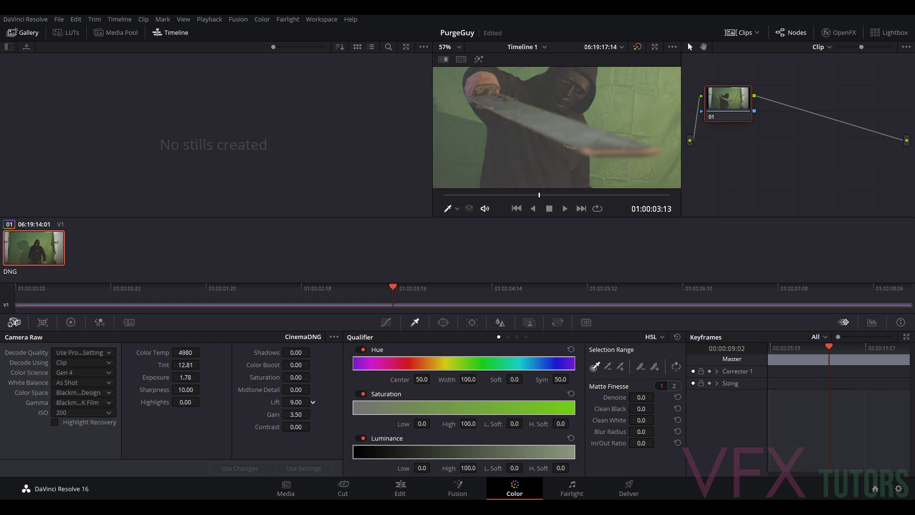
{"action": "left_click", "coordinate": [296, 401]}
{"action": "type", "text": "0"}
{"action": "key", "text": "Return"}
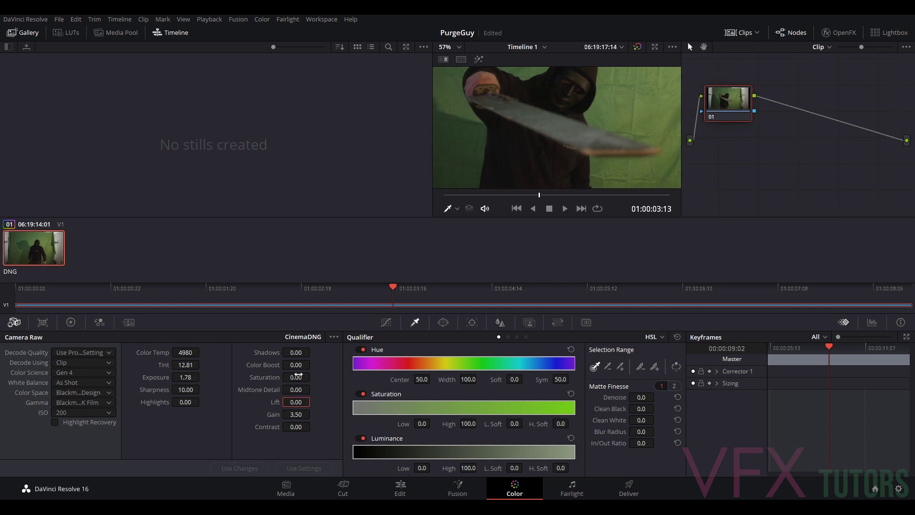
Step: Lower the Camera Raw gain to 3.15 and cool the clip's color temperature to 3320
{"action": "left_click", "coordinate": [298, 422]}
{"action": "scroll", "coordinate": [575, 137], "scroll_direction": "down", "scroll_amount": 3}
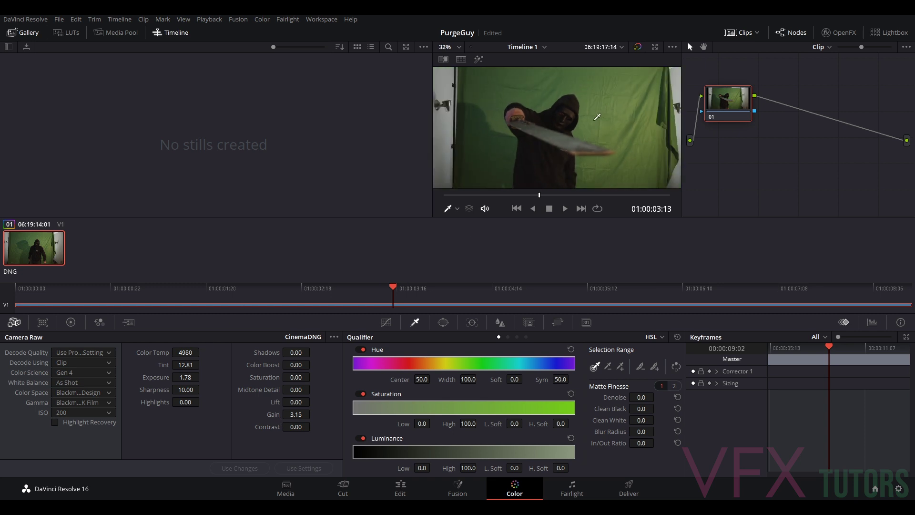
{"action": "scroll", "coordinate": [584, 111], "scroll_direction": "up", "scroll_amount": 1}
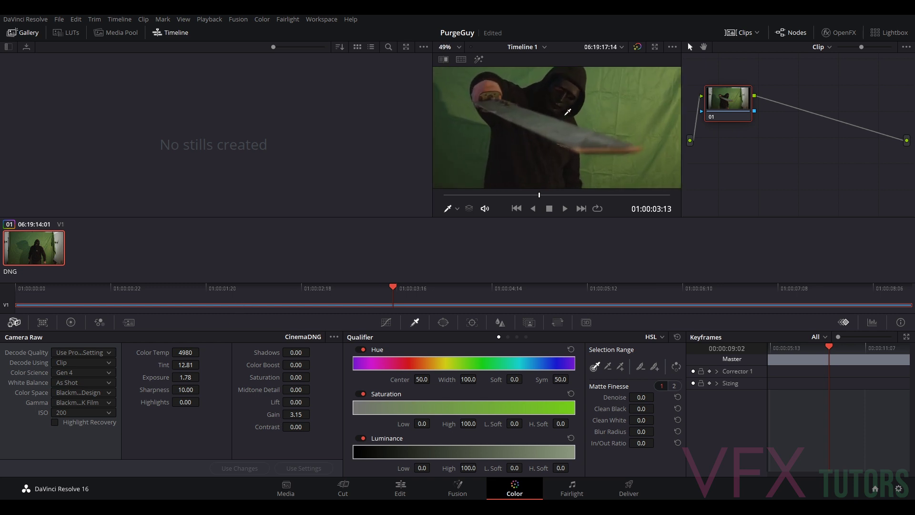
{"action": "left_click_drag", "start_coordinate": [186, 352], "coordinate": [203, 352]}
{"action": "left_click_drag", "start_coordinate": [202, 351], "coordinate": [202, 351]}
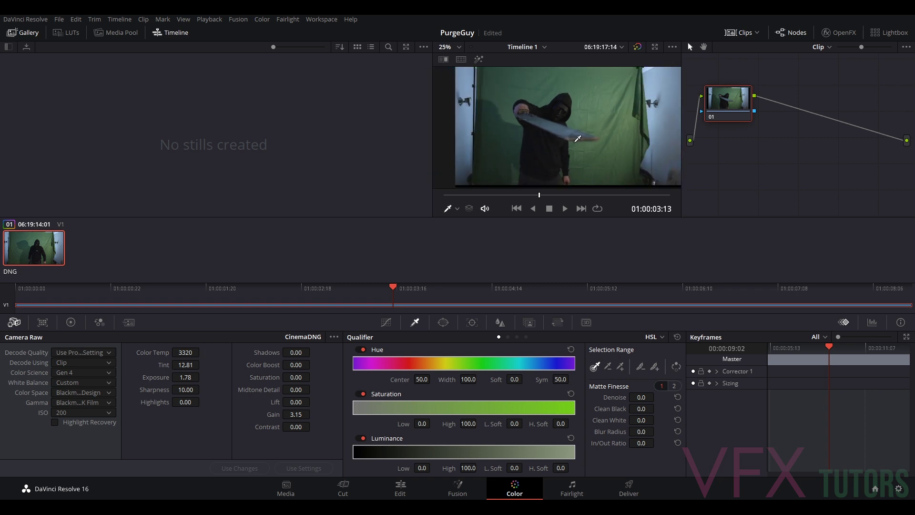
Step: Lower the exposure to 1.48 and the gain to 1.80, inspecting the mask and green screen at several magnifications
{"action": "scroll", "coordinate": [547, 111], "scroll_direction": "down", "scroll_amount": 2}
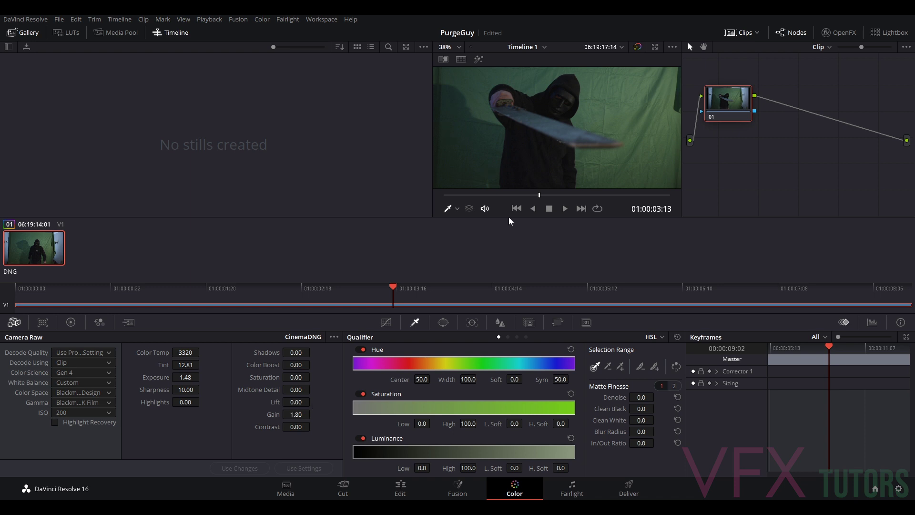
{"action": "scroll", "coordinate": [544, 117], "scroll_direction": "down", "scroll_amount": 3}
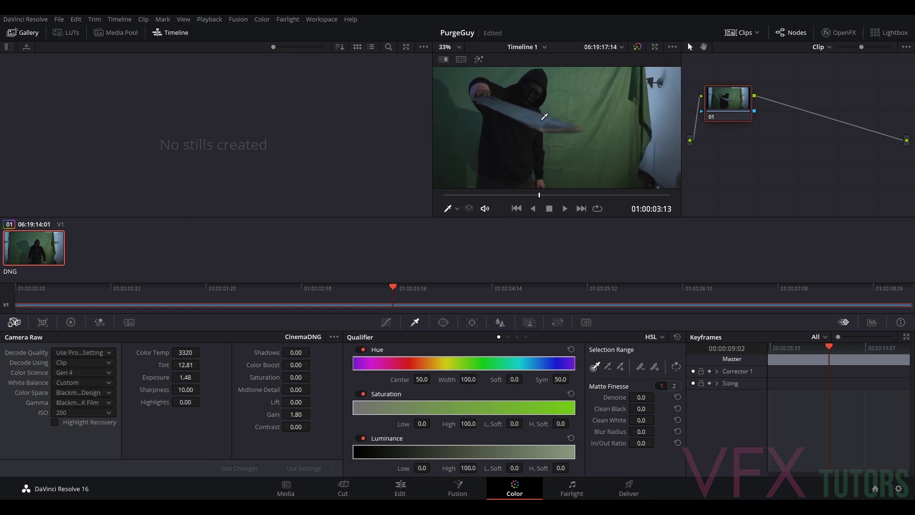
{"action": "scroll", "coordinate": [540, 114], "scroll_direction": "up", "scroll_amount": 2}
{"action": "scroll", "coordinate": [558, 113], "scroll_direction": "up", "scroll_amount": 5}
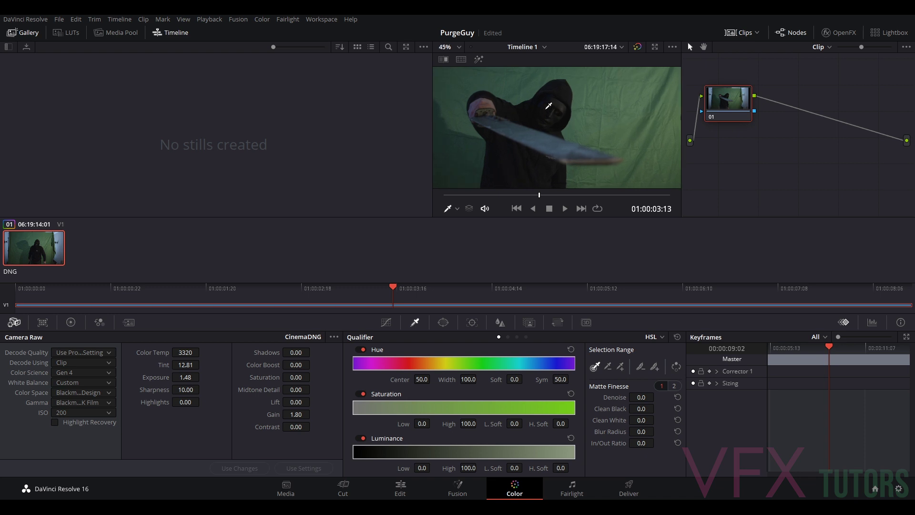
{"action": "scroll", "coordinate": [568, 145], "scroll_direction": "down", "scroll_amount": 4}
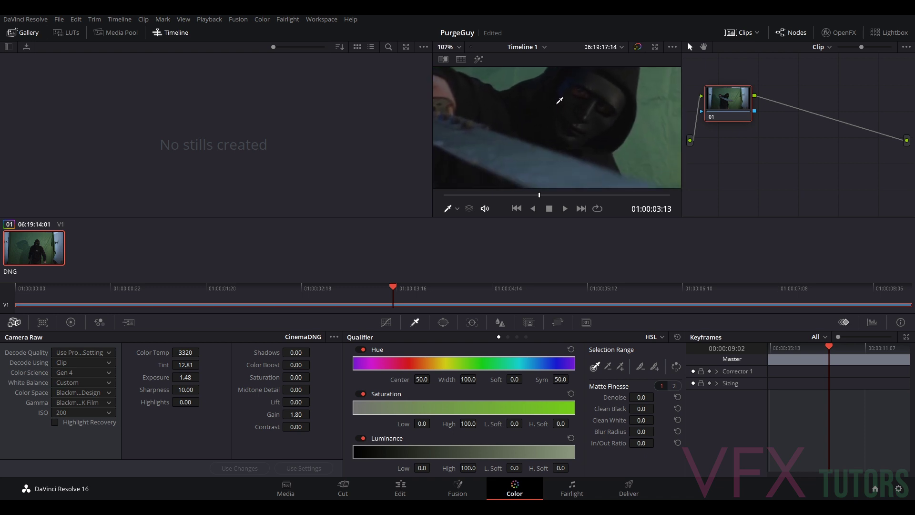
{"action": "scroll", "coordinate": [539, 103], "scroll_direction": "down", "scroll_amount": 4}
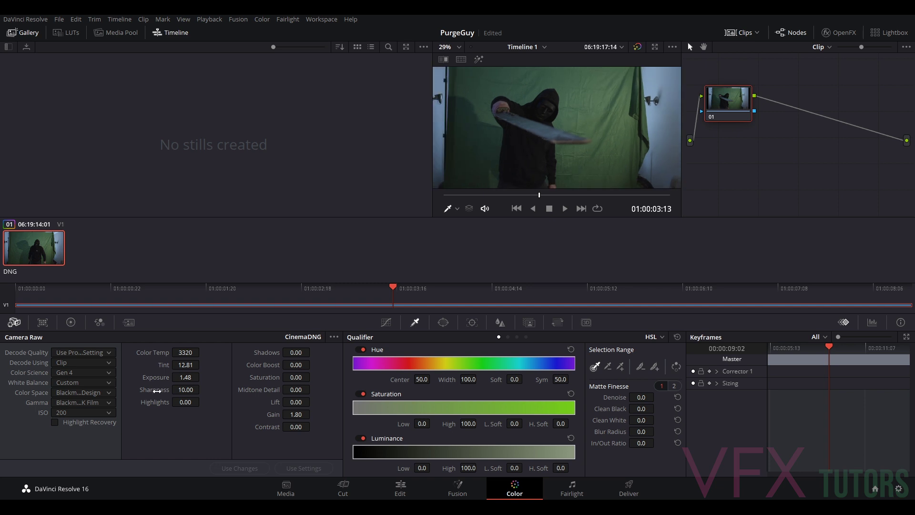
Step: Fine-tune the clip's brightness by testing the gain and setting the exposure to 1.64
{"action": "left_click_drag", "start_coordinate": [202, 377], "coordinate": [202, 377]}
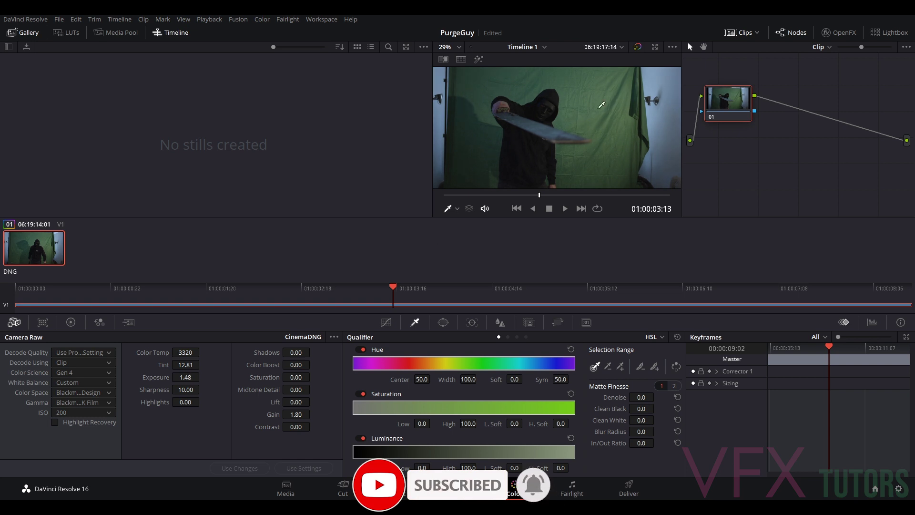
{"action": "scroll", "coordinate": [601, 110], "scroll_direction": "up", "scroll_amount": 5}
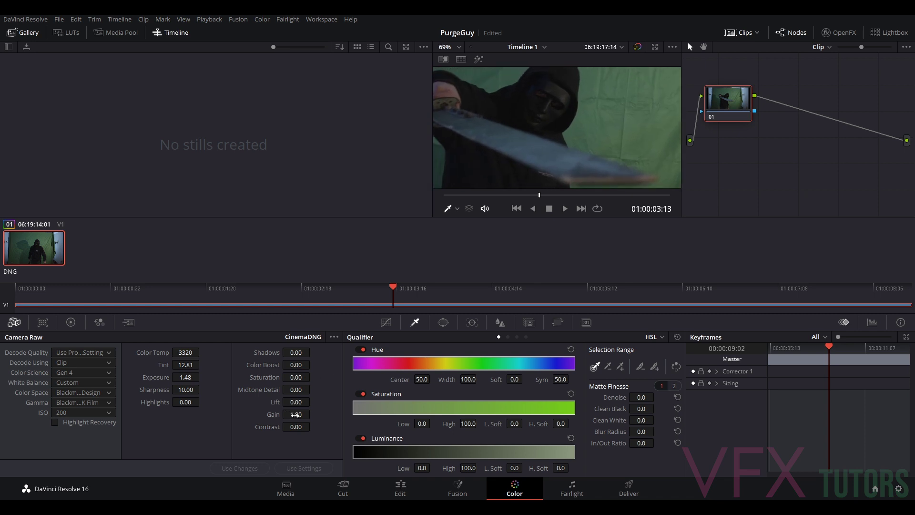
{"action": "left_click_drag", "start_coordinate": [312, 413], "coordinate": [312, 414]}
{"action": "left_click_drag", "start_coordinate": [202, 377], "coordinate": [202, 376]}
{"action": "scroll", "coordinate": [595, 110], "scroll_direction": "down", "scroll_amount": 4}
{"action": "scroll", "coordinate": [599, 114], "scroll_direction": "down", "scroll_amount": 1}
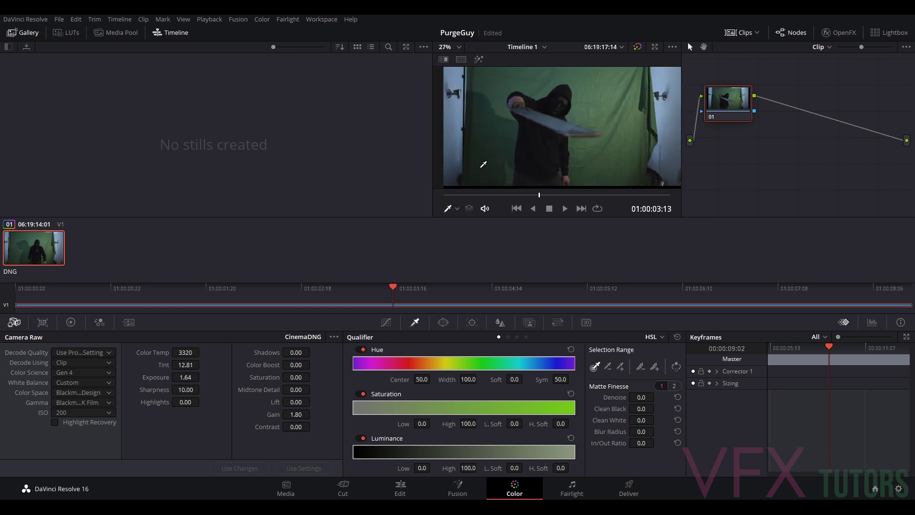
Step: Set the clip's color temperature to 3100, comparing 4140, 3650 and 3060 on the magnified and full image
{"action": "scroll", "coordinate": [522, 141], "scroll_direction": "up", "scroll_amount": 2}
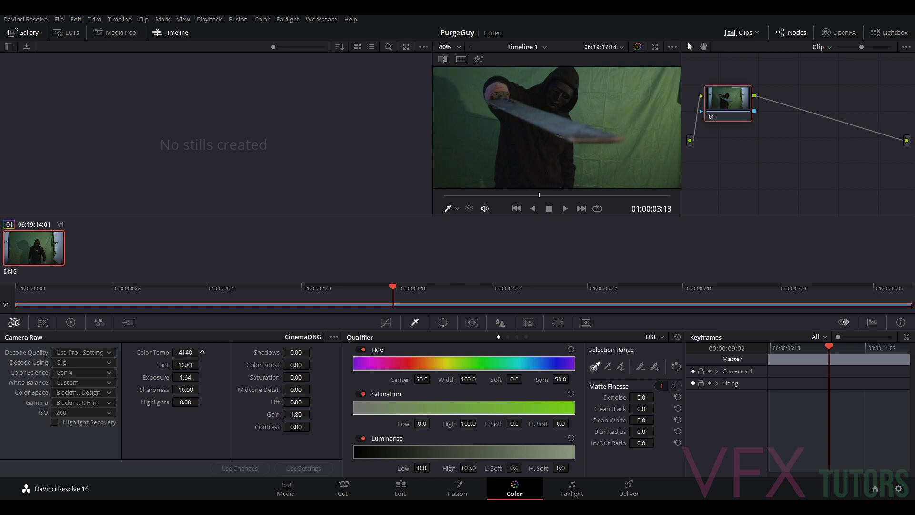
{"action": "left_click_drag", "start_coordinate": [186, 352], "coordinate": [188, 353]}
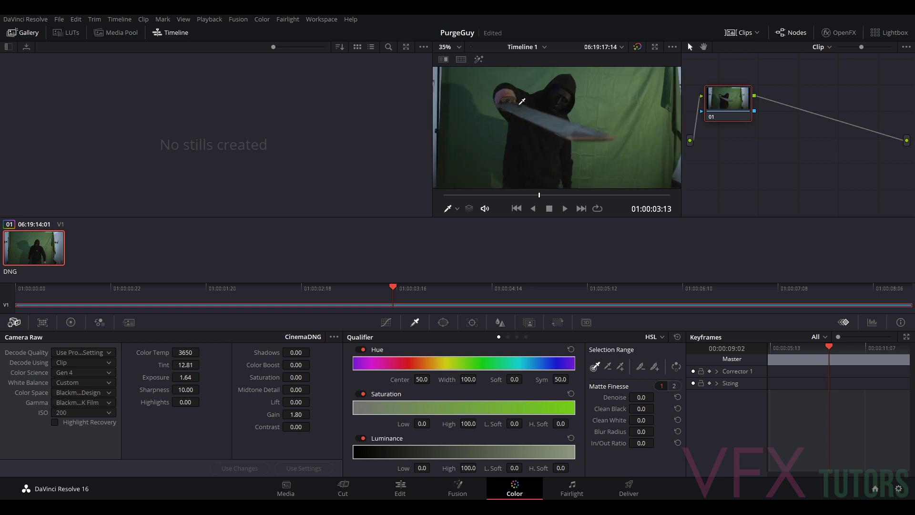
{"action": "scroll", "coordinate": [566, 143], "scroll_direction": "up", "scroll_amount": 3}
{"action": "scroll", "coordinate": [491, 111], "scroll_direction": "down", "scroll_amount": 1}
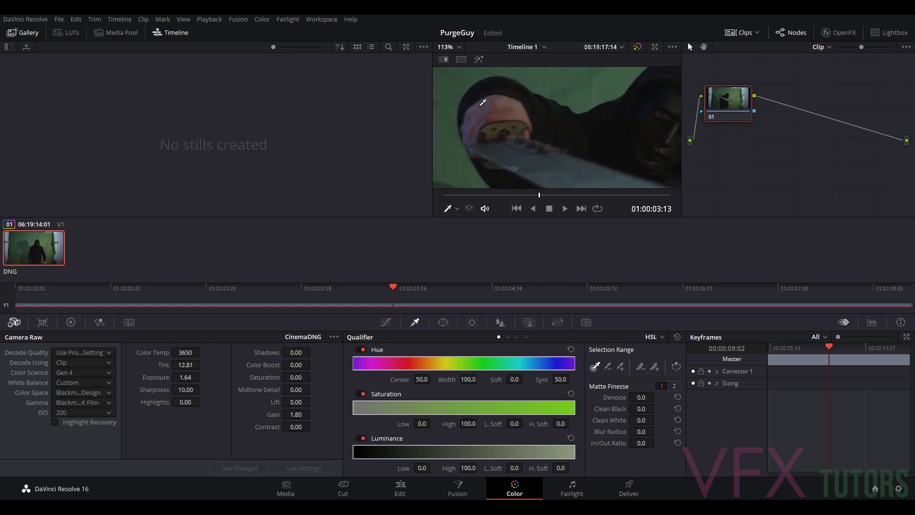
{"action": "scroll", "coordinate": [584, 118], "scroll_direction": "down", "scroll_amount": 1}
{"action": "scroll", "coordinate": [584, 118], "scroll_direction": "down", "scroll_amount": 2}
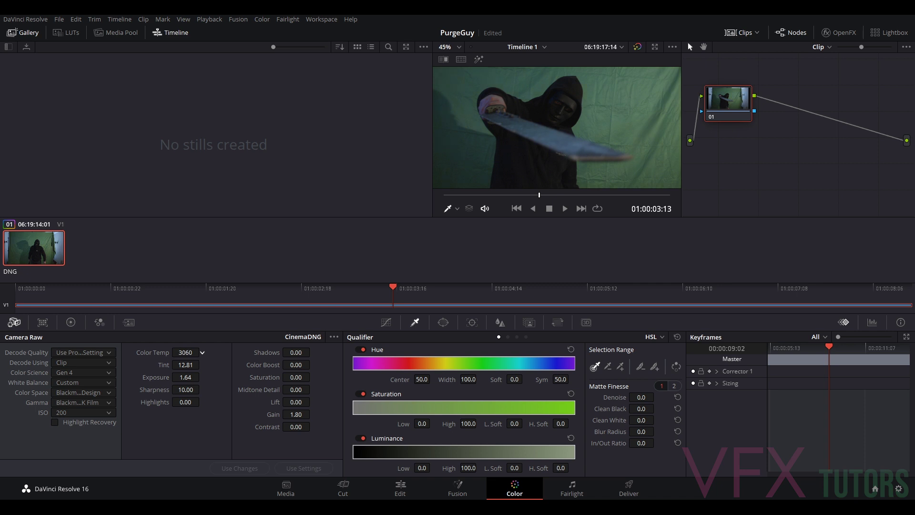
{"action": "left_click_drag", "start_coordinate": [202, 352], "coordinate": [208, 351]}
{"action": "scroll", "coordinate": [569, 125], "scroll_direction": "down", "scroll_amount": 2}
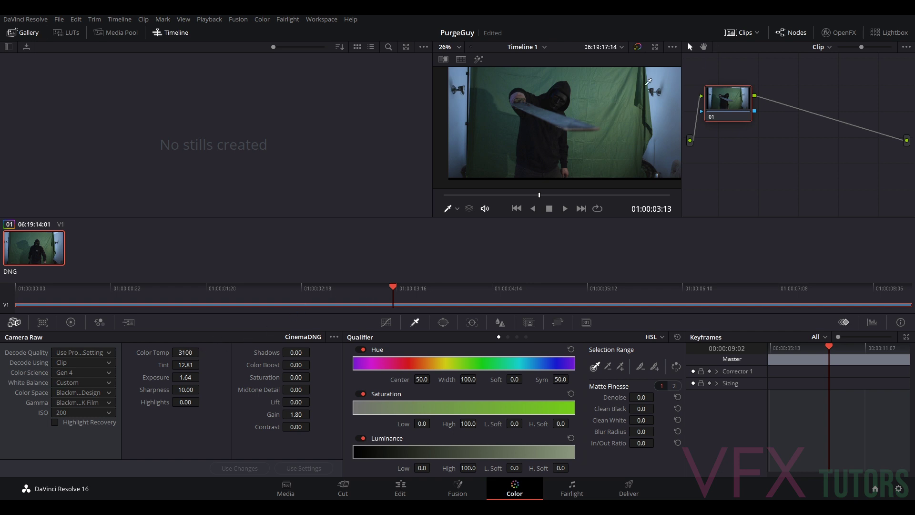
{"action": "scroll", "coordinate": [600, 111], "scroll_direction": "up", "scroll_amount": 1}
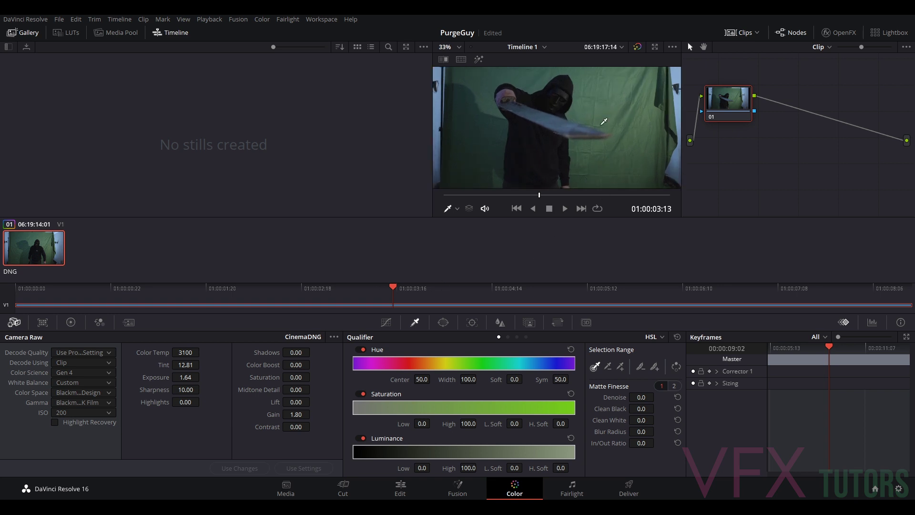
{"action": "scroll", "coordinate": [595, 119], "scroll_direction": "down", "scroll_amount": 2}
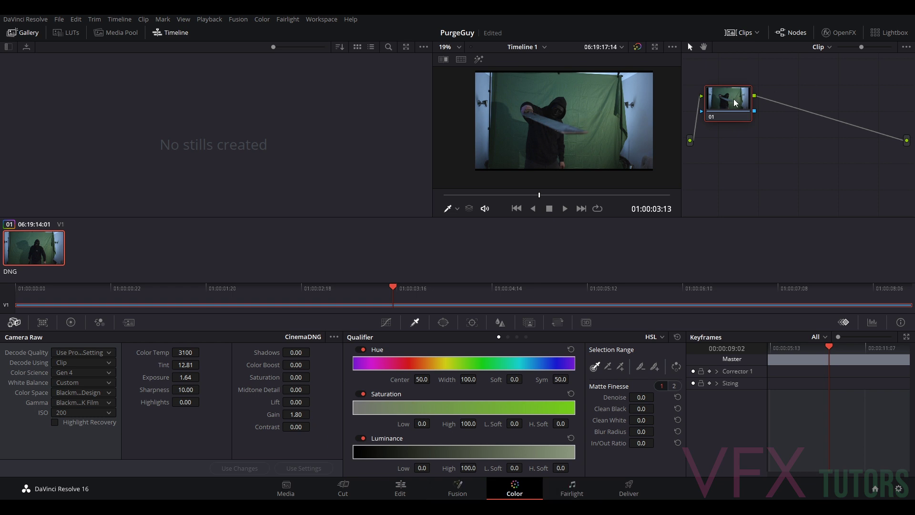
Step: Move node 01 in the node graph until it roughly lines up with the source input
{"action": "left_click_drag", "start_coordinate": [734, 103], "coordinate": [746, 123]}
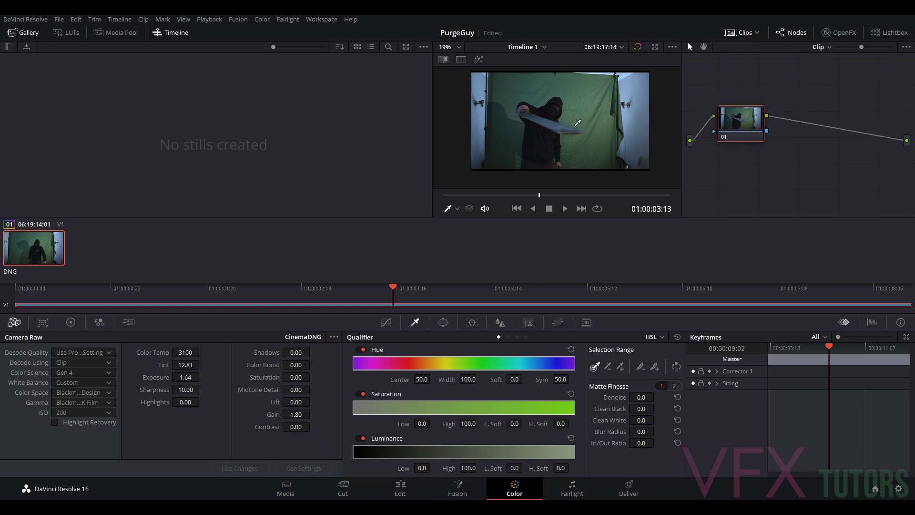
{"action": "scroll", "coordinate": [581, 122], "scroll_direction": "up", "scroll_amount": 2}
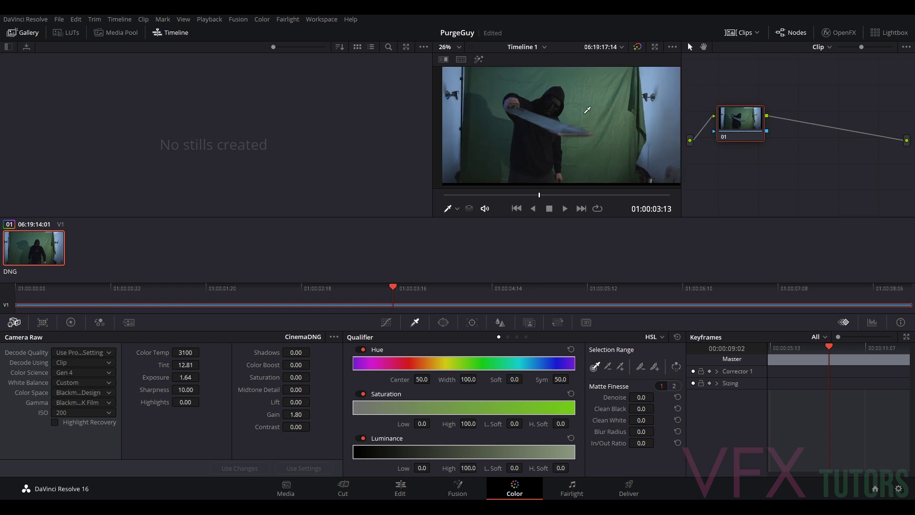
{"action": "left_click_drag", "start_coordinate": [732, 121], "coordinate": [734, 129]}
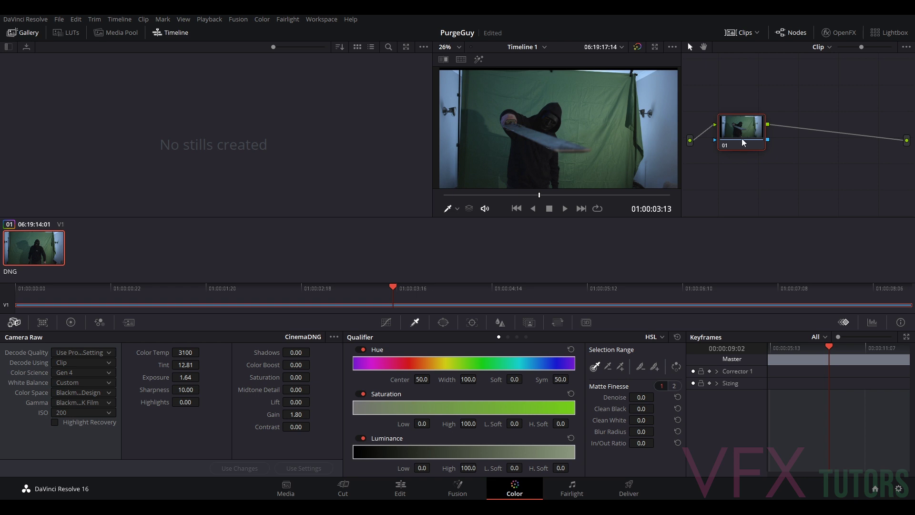
{"action": "left_click_drag", "start_coordinate": [742, 141], "coordinate": [736, 137]}
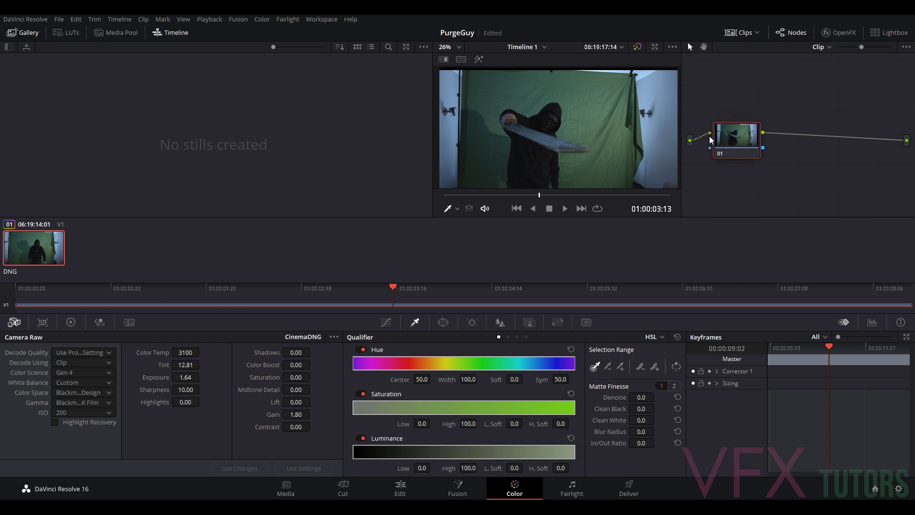
{"action": "left_click_drag", "start_coordinate": [736, 137], "coordinate": [732, 155]}
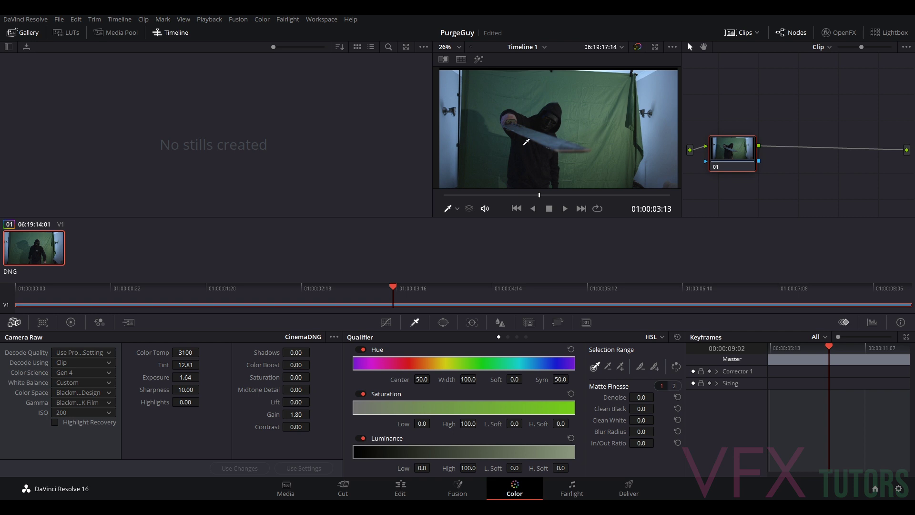
Step: Apply the VFX IO 3D LUT "BMDFilm 4K to Linear" to node 01
{"action": "right_click", "coordinate": [731, 150]}
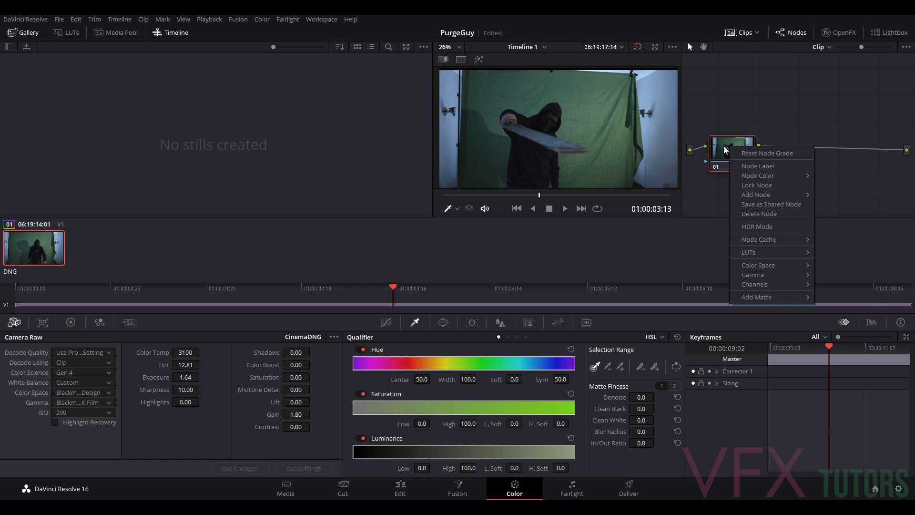
{"action": "mouse_move", "coordinate": [786, 253]}
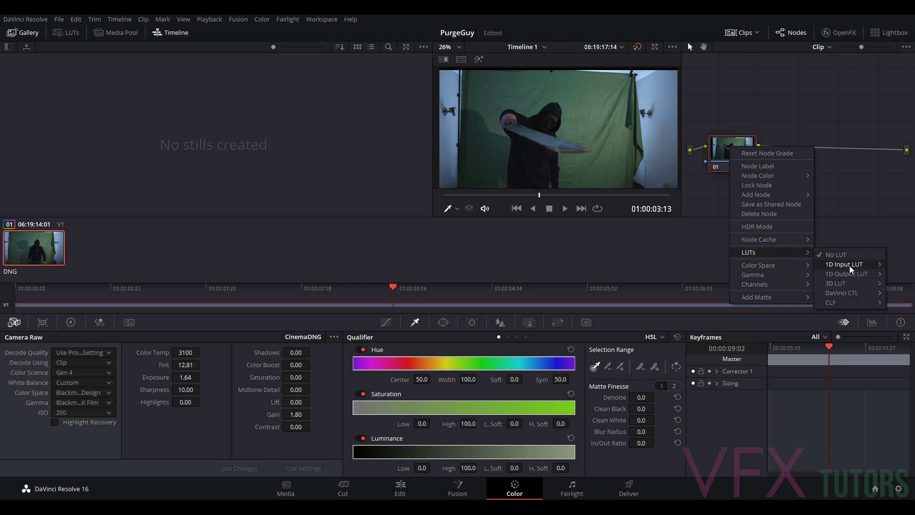
{"action": "mouse_move", "coordinate": [846, 284]}
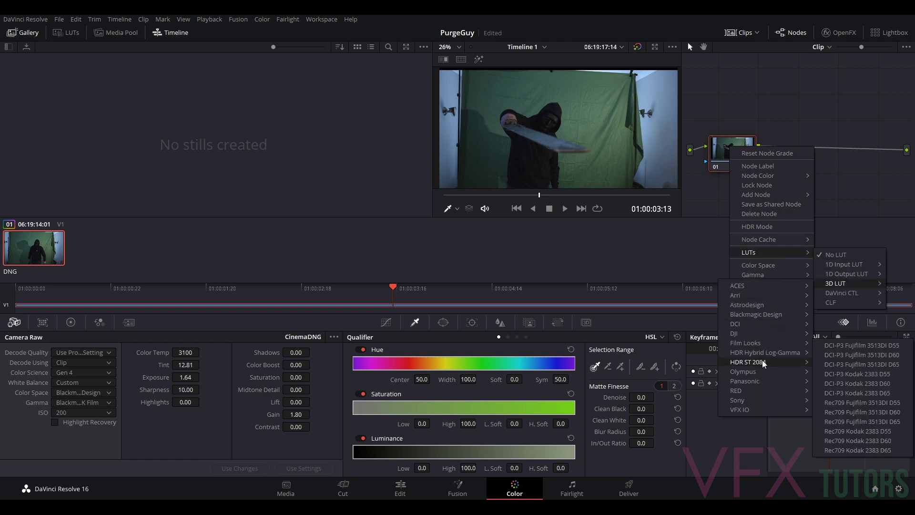
{"action": "mouse_move", "coordinate": [761, 411]}
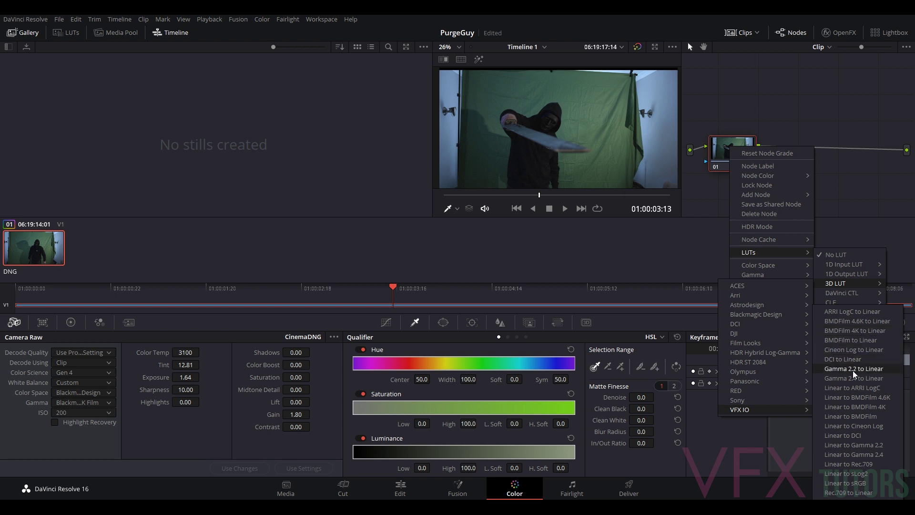
{"action": "left_click", "coordinate": [875, 333]}
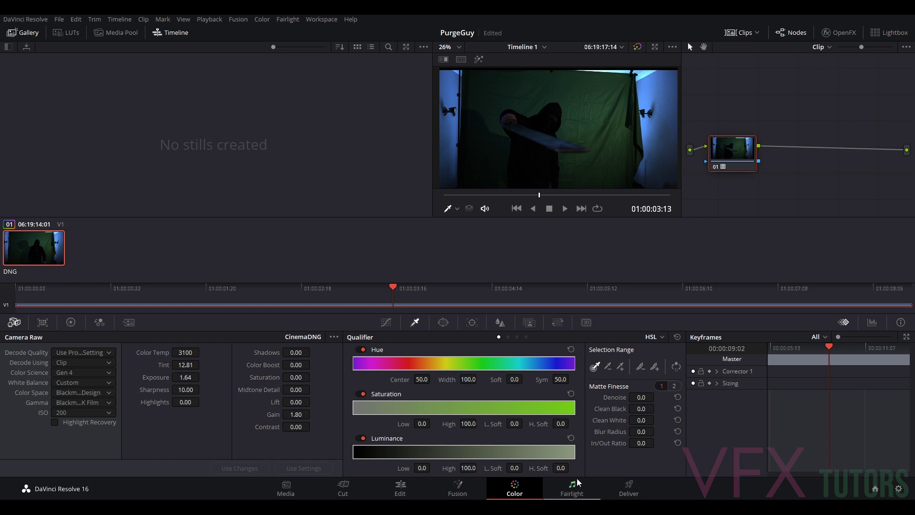
Step: Switch to the Deliver page and examine the frame's borders, corners and green screen at several magnifications
{"action": "left_click", "coordinate": [627, 488]}
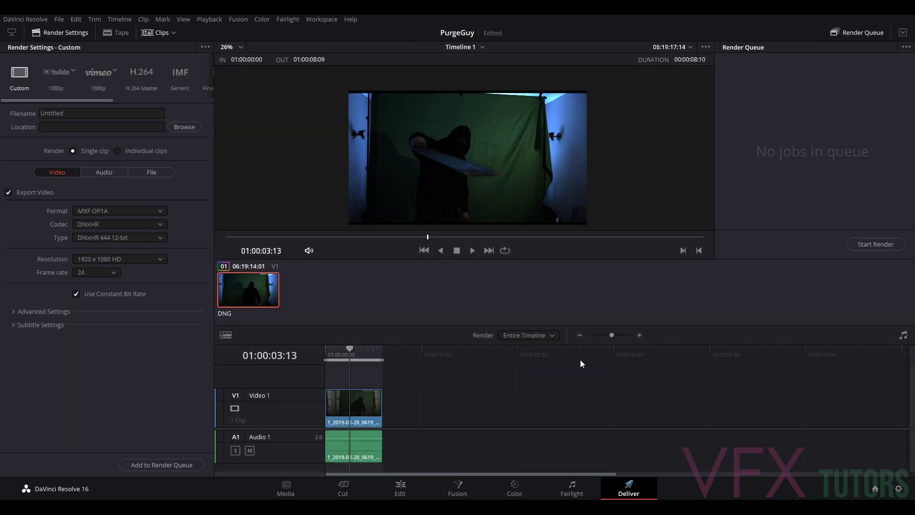
{"action": "scroll", "coordinate": [445, 138], "scroll_direction": "up", "scroll_amount": 3}
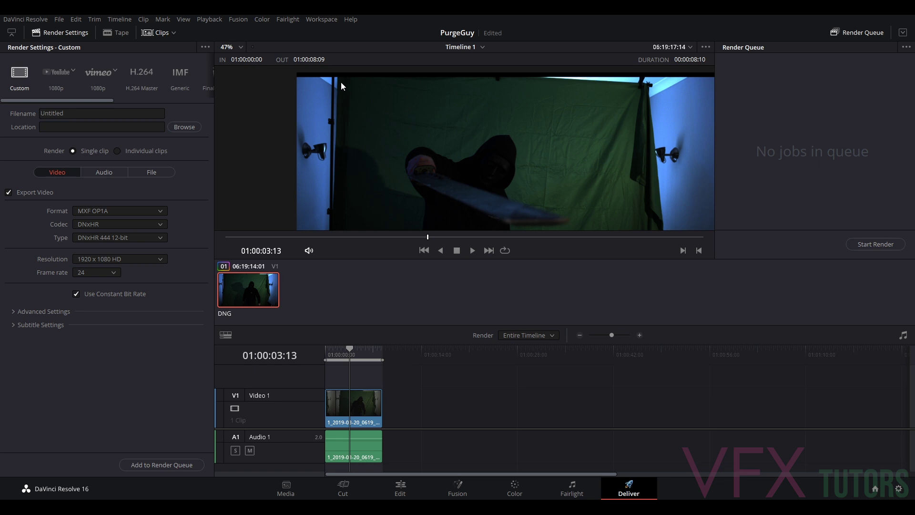
{"action": "scroll", "coordinate": [615, 128], "scroll_direction": "down", "scroll_amount": 2}
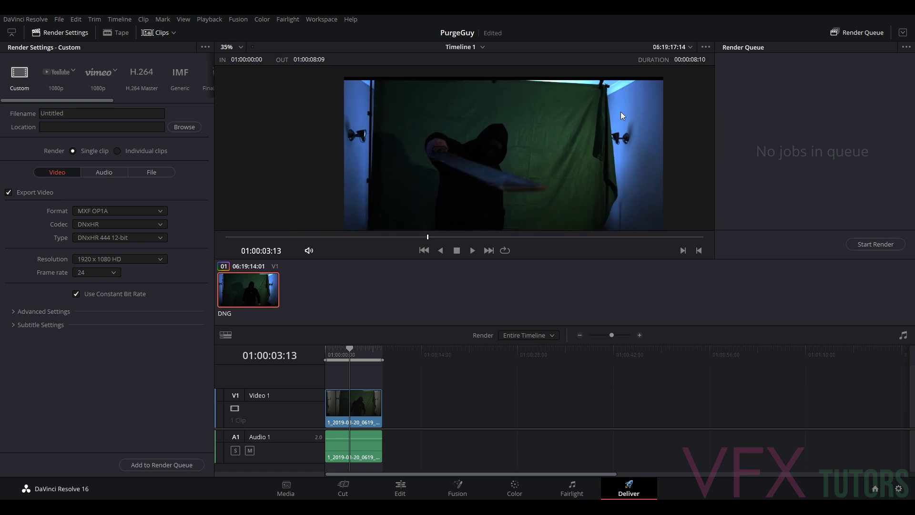
{"action": "scroll", "coordinate": [482, 143], "scroll_direction": "down", "scroll_amount": 2}
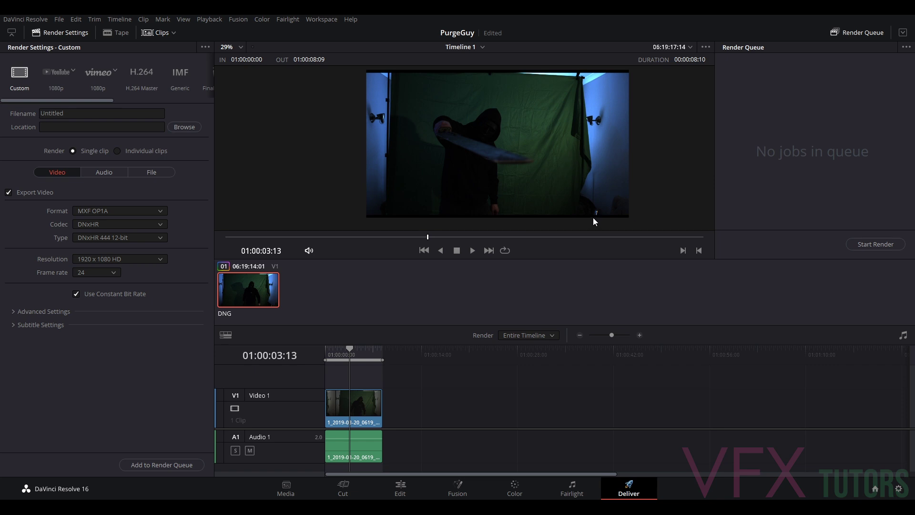
{"action": "scroll", "coordinate": [593, 218], "scroll_direction": "up", "scroll_amount": 5}
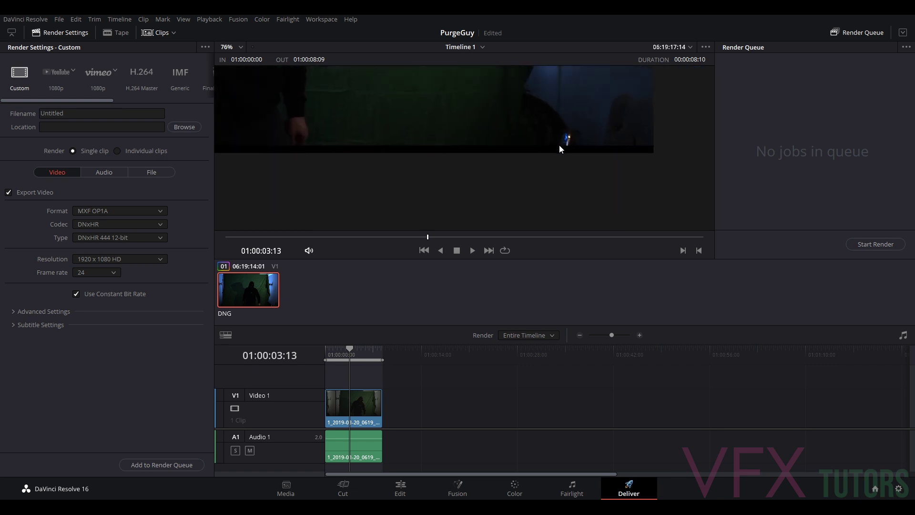
{"action": "scroll", "coordinate": [559, 145], "scroll_direction": "down", "scroll_amount": 3}
{"action": "scroll", "coordinate": [549, 184], "scroll_direction": "down", "scroll_amount": 2}
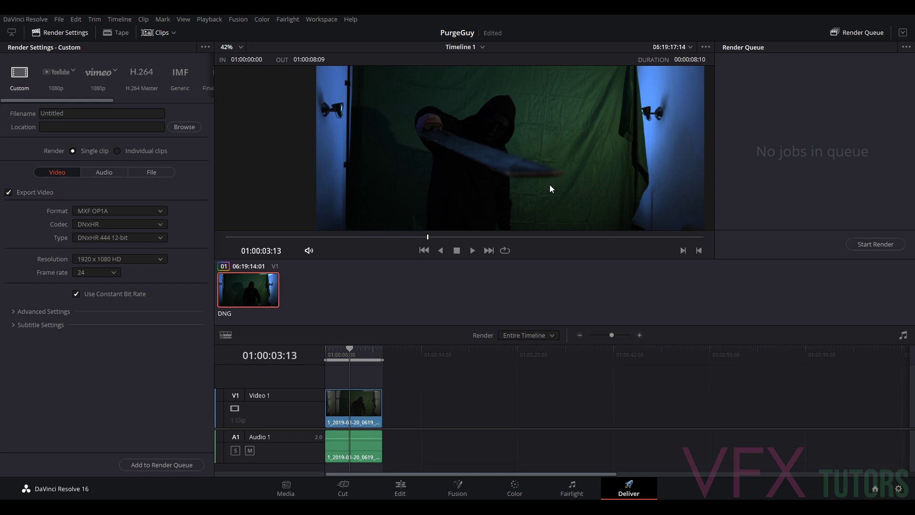
{"action": "scroll", "coordinate": [544, 120], "scroll_direction": "down", "scroll_amount": 1}
{"action": "scroll", "coordinate": [417, 126], "scroll_direction": "down", "scroll_amount": 1}
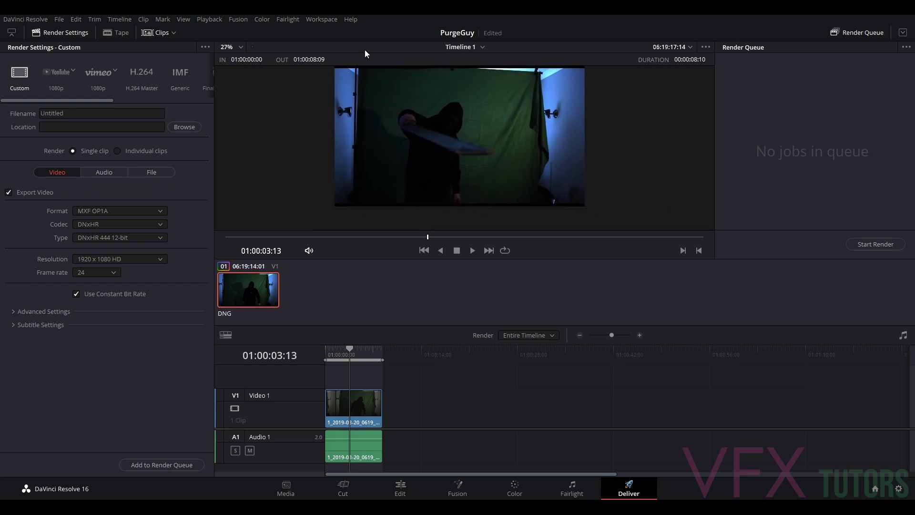
{"action": "scroll", "coordinate": [441, 104], "scroll_direction": "up", "scroll_amount": 2}
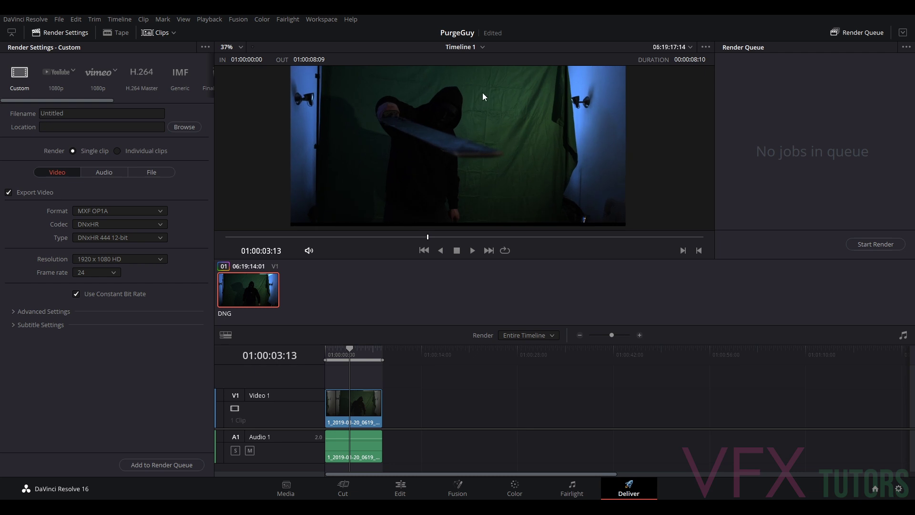
{"action": "scroll", "coordinate": [482, 93], "scroll_direction": "up", "scroll_amount": 2}
{"action": "scroll", "coordinate": [520, 101], "scroll_direction": "down", "scroll_amount": 1}
{"action": "scroll", "coordinate": [571, 111], "scroll_direction": "down", "scroll_amount": 1}
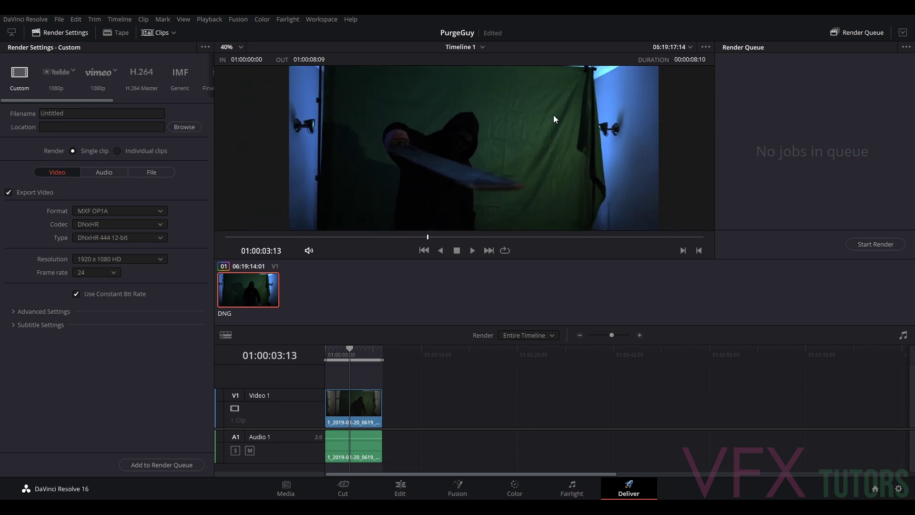
{"action": "scroll", "coordinate": [567, 107], "scroll_direction": "up", "scroll_amount": 1}
{"action": "scroll", "coordinate": [497, 123], "scroll_direction": "down", "scroll_amount": 3}
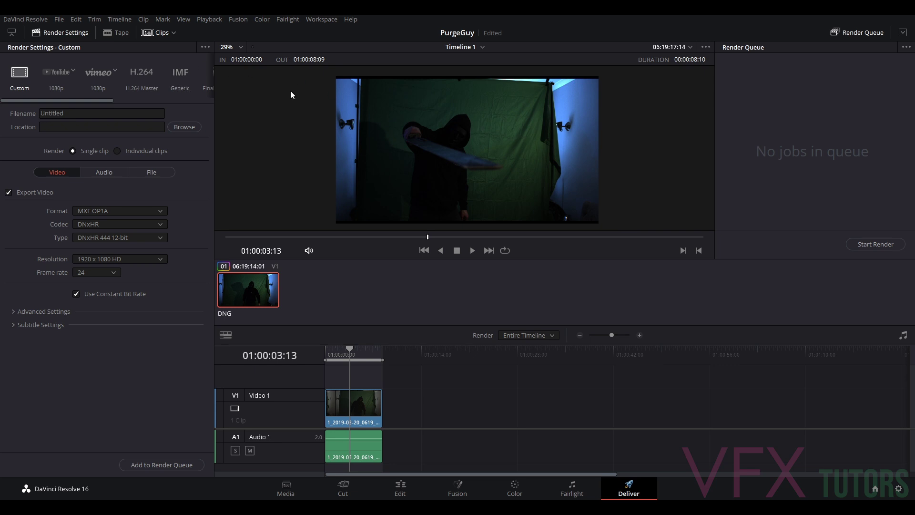
Step: Set the project's input scaling for mismatched resolution files to "Scale full frame with crop", save it, and view the frame at 01:00:06:00
{"action": "left_click", "coordinate": [57, 19]}
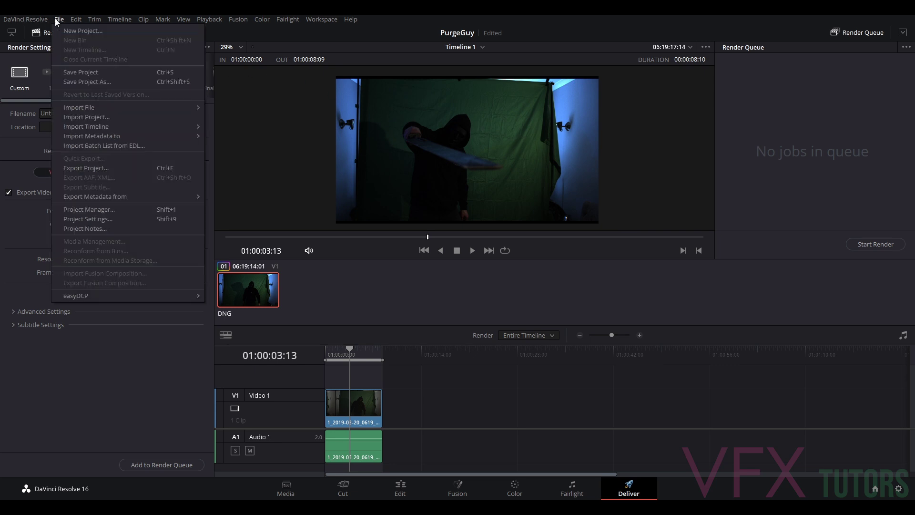
{"action": "left_click", "coordinate": [110, 218]}
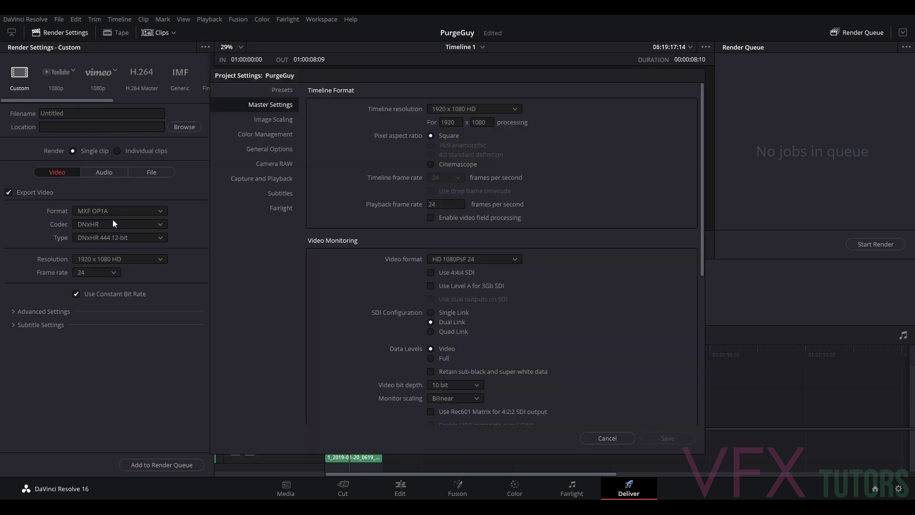
{"action": "left_click", "coordinate": [279, 121]}
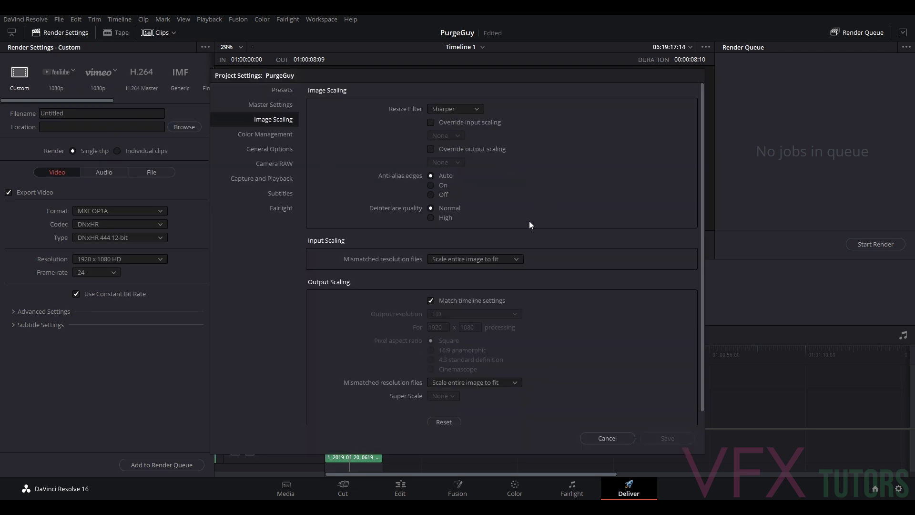
{"action": "left_click", "coordinate": [475, 259]}
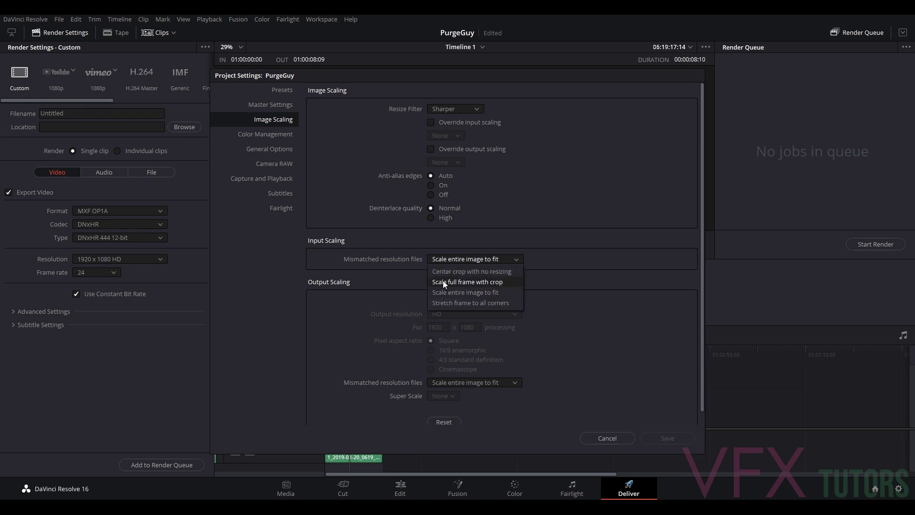
{"action": "left_click", "coordinate": [472, 282]}
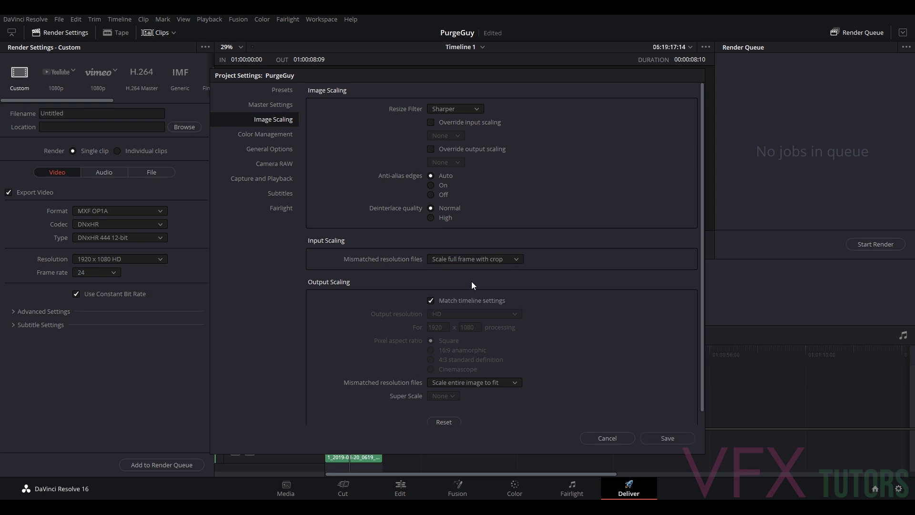
{"action": "left_click", "coordinate": [661, 438]}
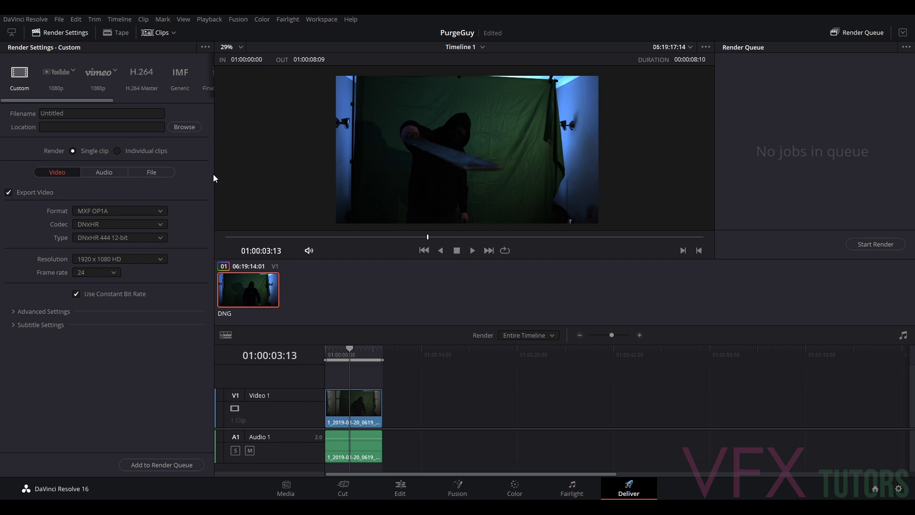
{"action": "left_click_drag", "start_coordinate": [353, 346], "coordinate": [366, 348]}
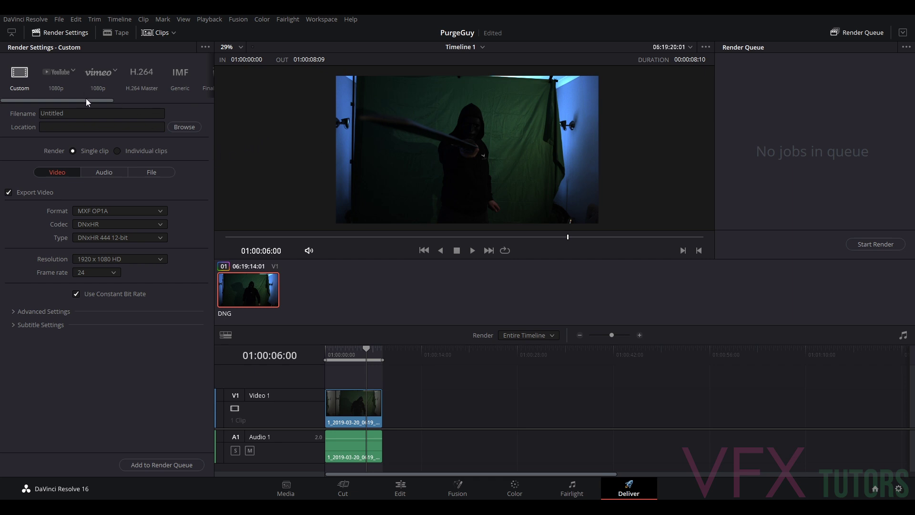
Step: Expand the advanced render settings and set the render filename to "PurgeGuy_BG01_v001."
{"action": "left_click", "coordinate": [14, 312]}
{"action": "left_click", "coordinate": [57, 113]}
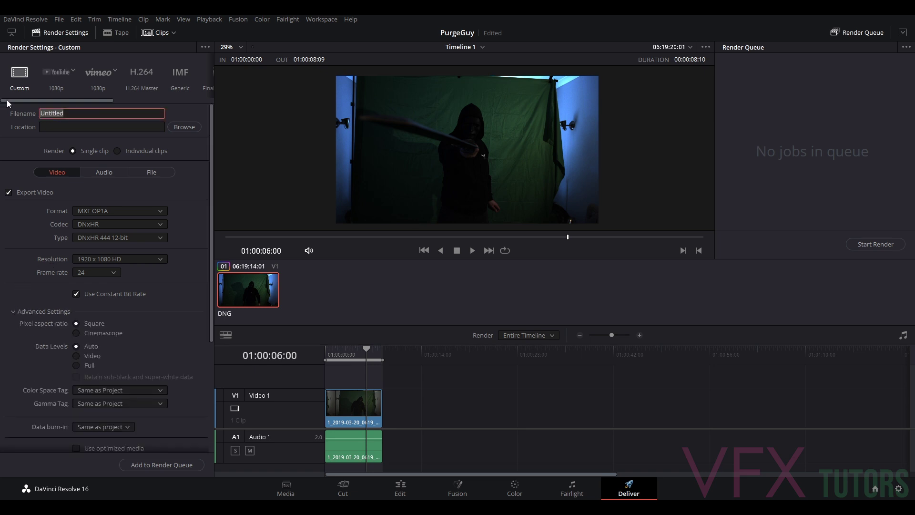
{"action": "type", "text": "PurgeGuy_BG"}
{"action": "key", "text": "BackSpace"}
{"action": "key", "text": "BackSpace"}
{"action": "type", "text": "FG0"}
{"action": "type", "text": "1"}
{"action": "key", "text": "BackSpace"}
{"action": "key", "text": "BackSpace"}
{"action": "key", "text": "BackSpace"}
{"action": "key", "text": "BackSpace"}
{"action": "type", "text": "BG01_v001"}
Step: Browse for the render destination and open the VFXtutors\Davinci\PurgeGuy folder on the G: drive
{"action": "left_click", "coordinate": [183, 128]}
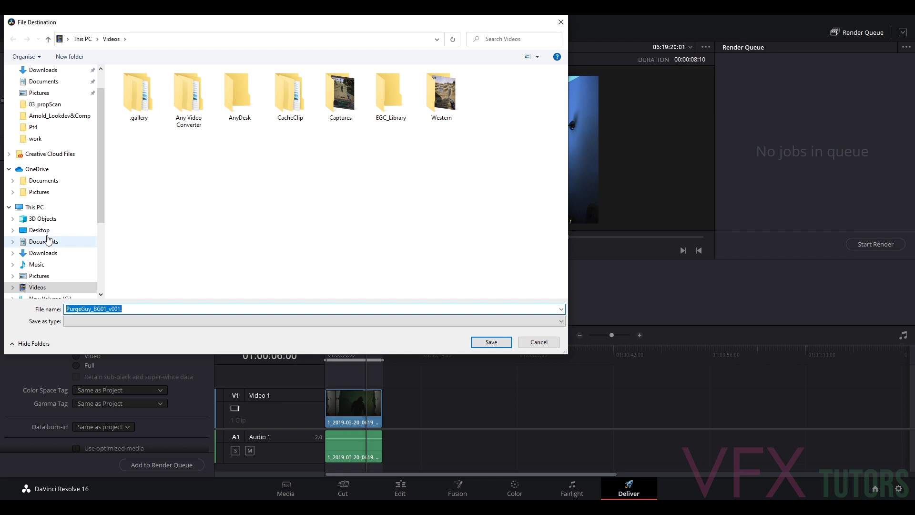
{"action": "left_click", "coordinate": [34, 207]}
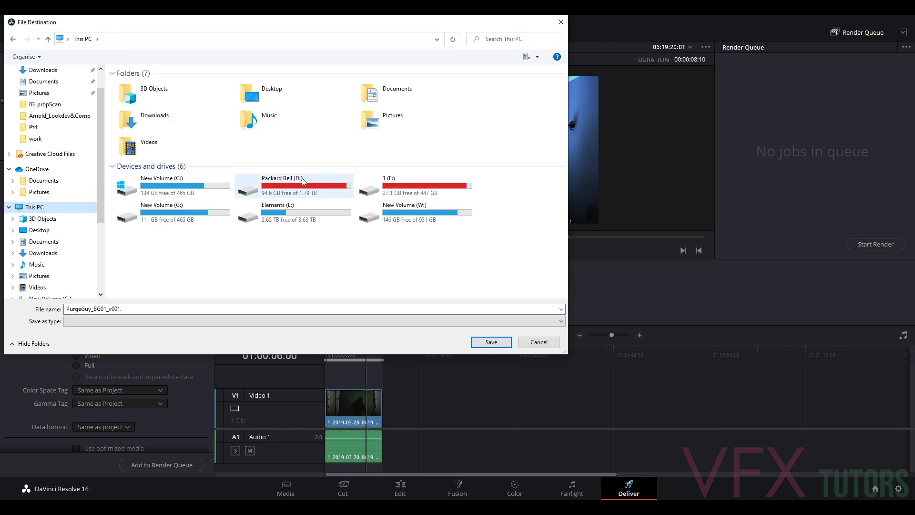
{"action": "double_click", "coordinate": [176, 210]}
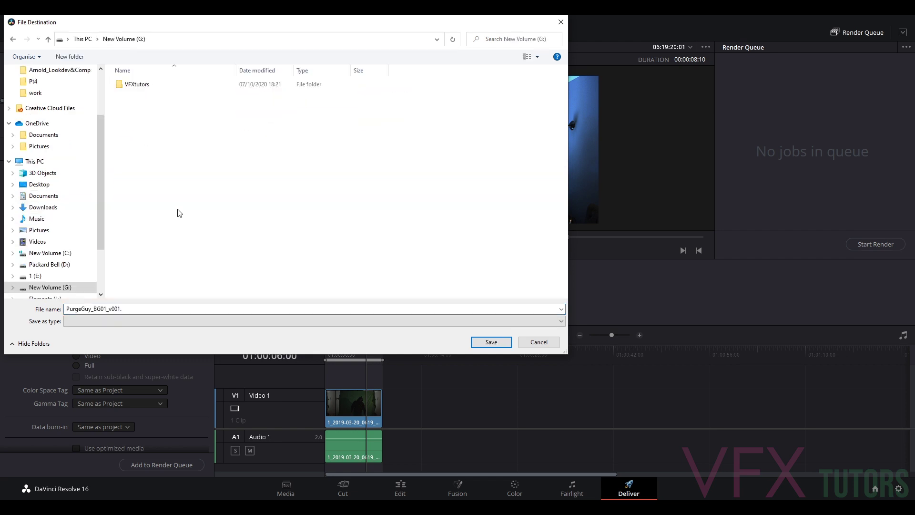
{"action": "double_click", "coordinate": [141, 86]}
{"action": "left_click", "coordinate": [138, 94]}
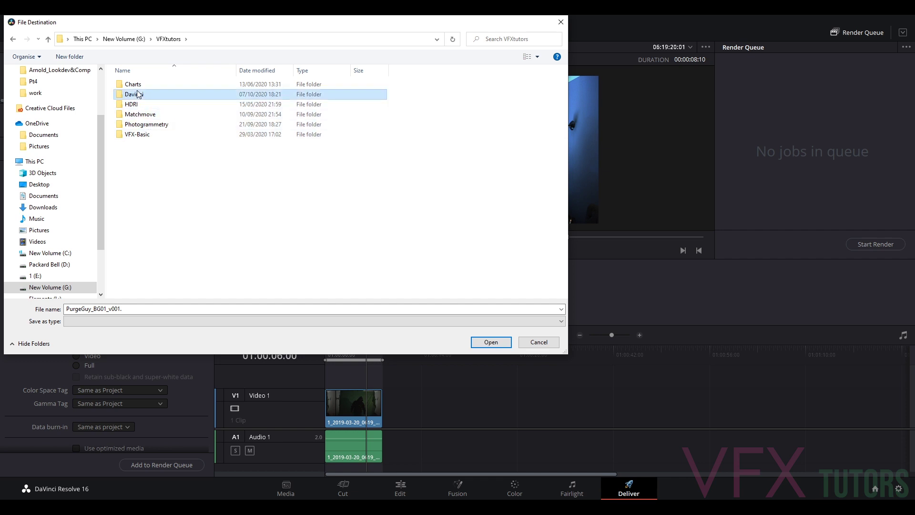
{"action": "double_click", "coordinate": [138, 94]}
{"action": "double_click", "coordinate": [139, 86]}
Step: Create a folder named Plate inside the PurgeGuy folder and open it as the render destination
{"action": "right_click", "coordinate": [144, 127]}
{"action": "mouse_move", "coordinate": [114, 226]}
{"action": "left_click", "coordinate": [180, 228]}
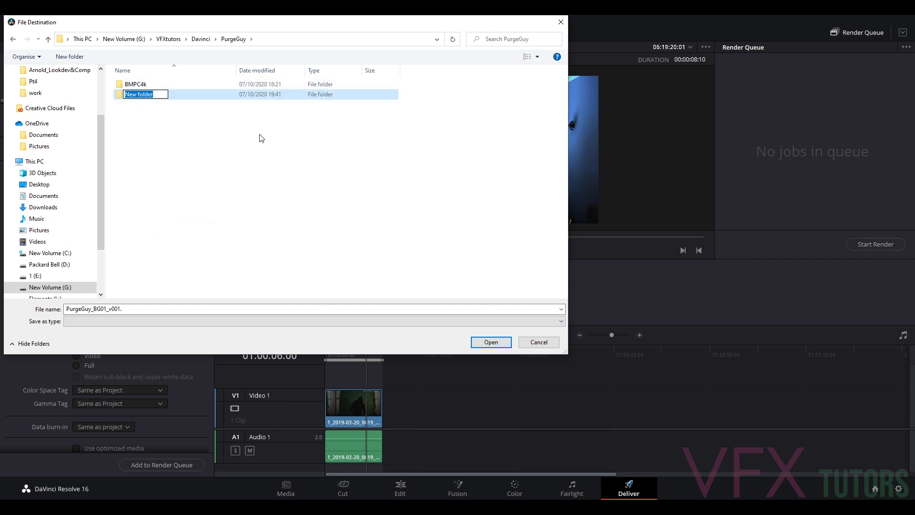
{"action": "type", "text": "Plate"}
{"action": "key", "text": "Return"}
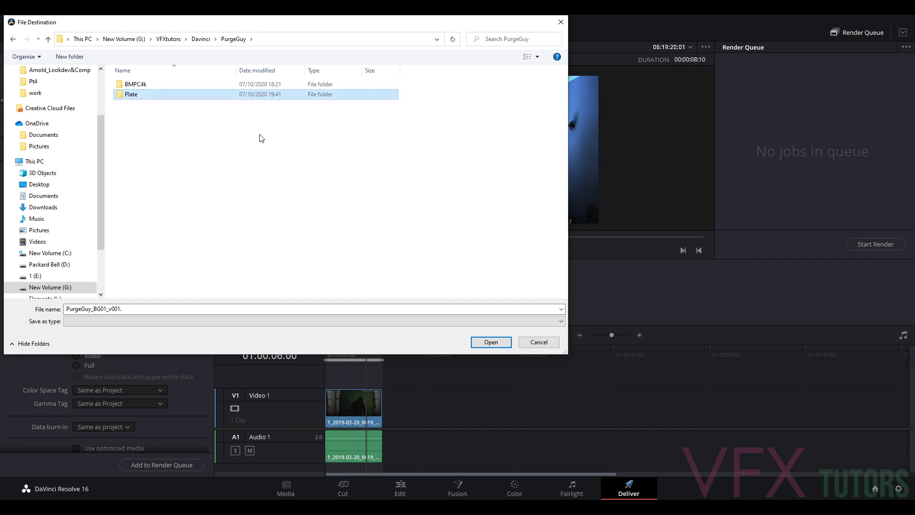
{"action": "double_click", "coordinate": [136, 97]}
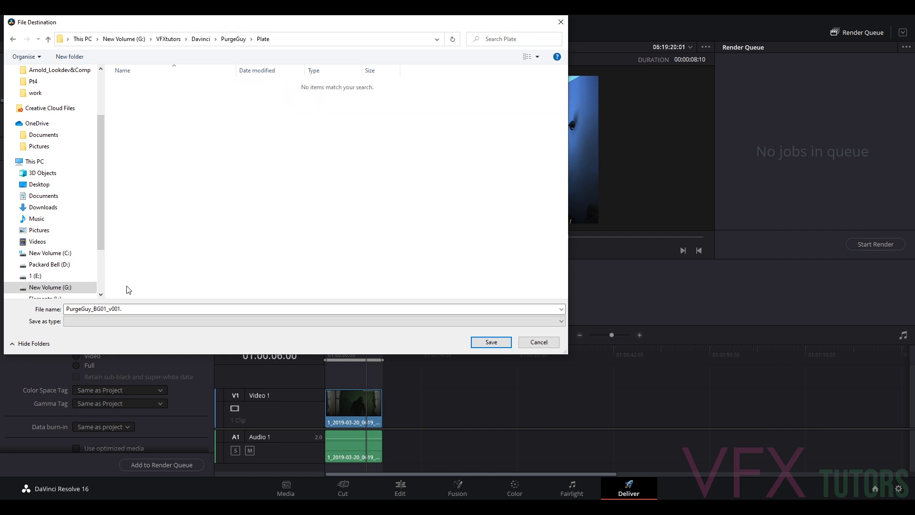
Step: Confirm the Plate folder as the render destination and set the export to EXR format at 3840 x 2160 Ultra HD
{"action": "left_click", "coordinate": [492, 342]}
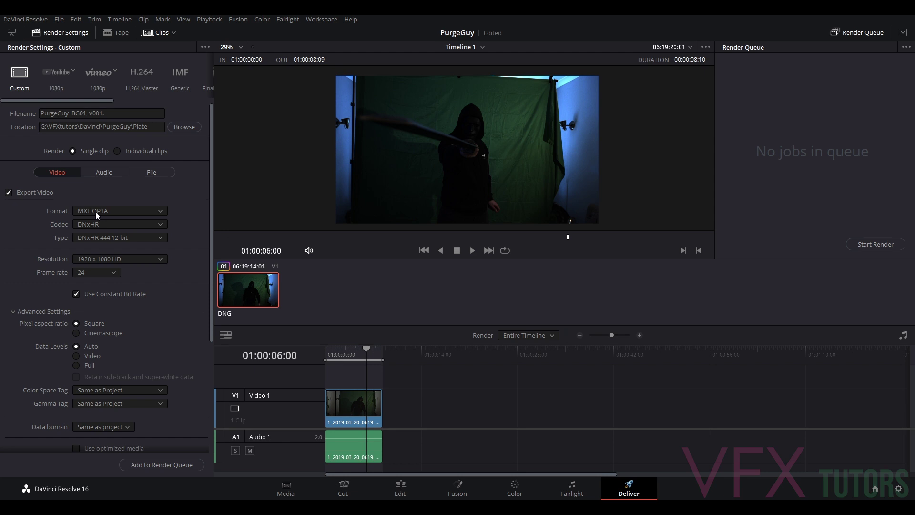
{"action": "left_click", "coordinate": [109, 213]}
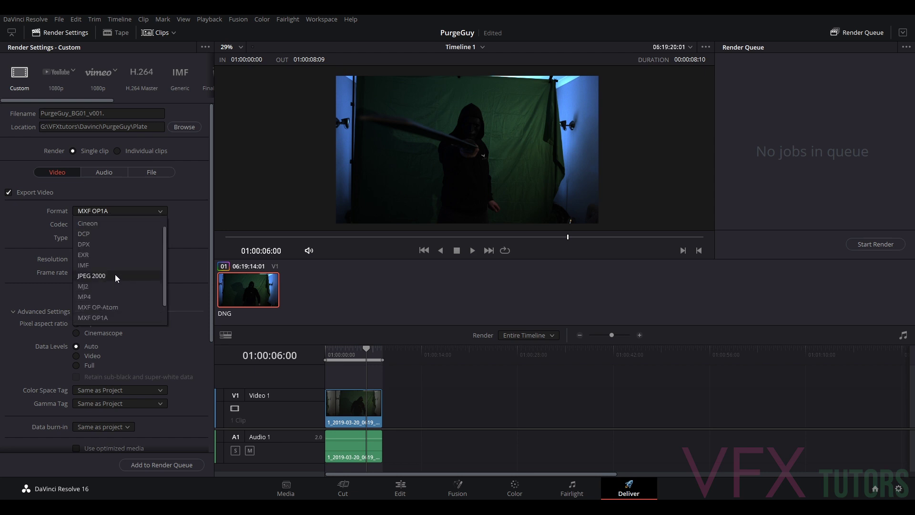
{"action": "scroll", "coordinate": [99, 285], "scroll_direction": "down", "scroll_amount": 2}
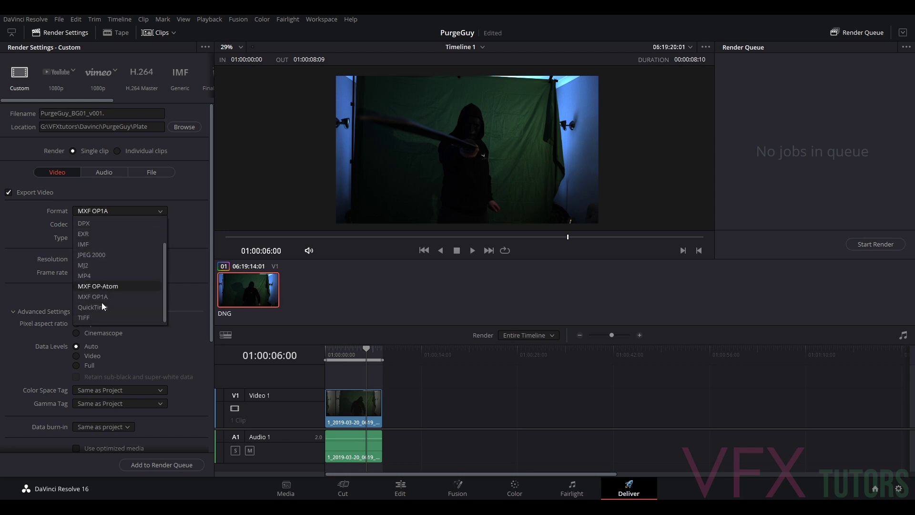
{"action": "scroll", "coordinate": [101, 260], "scroll_direction": "up", "scroll_amount": 3}
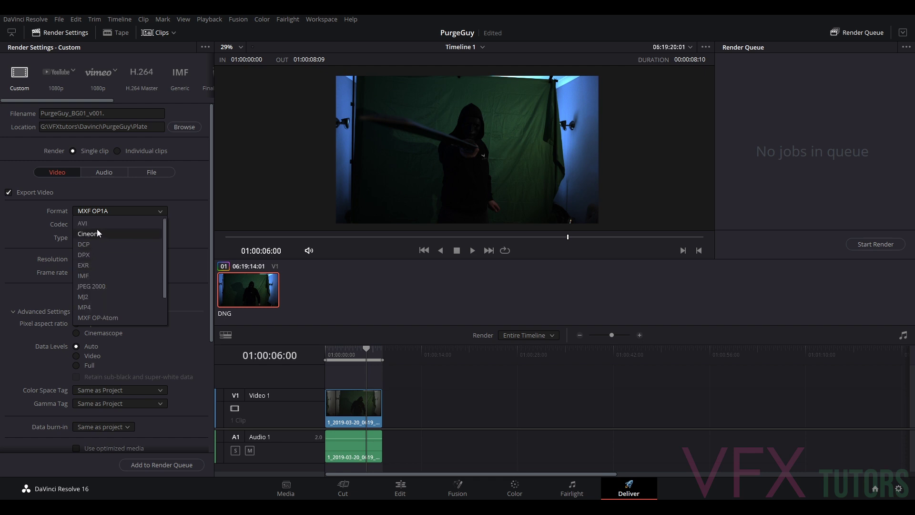
{"action": "scroll", "coordinate": [101, 286], "scroll_direction": "down", "scroll_amount": 3}
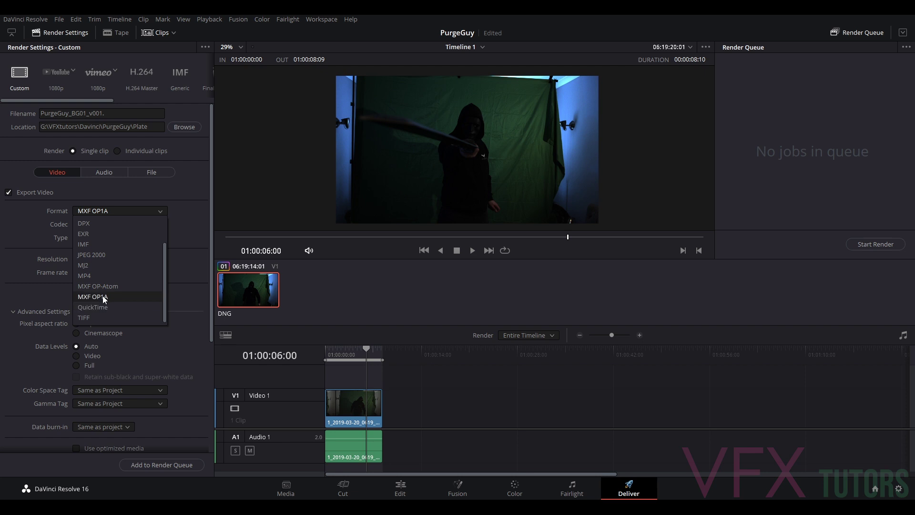
{"action": "left_click", "coordinate": [100, 233]}
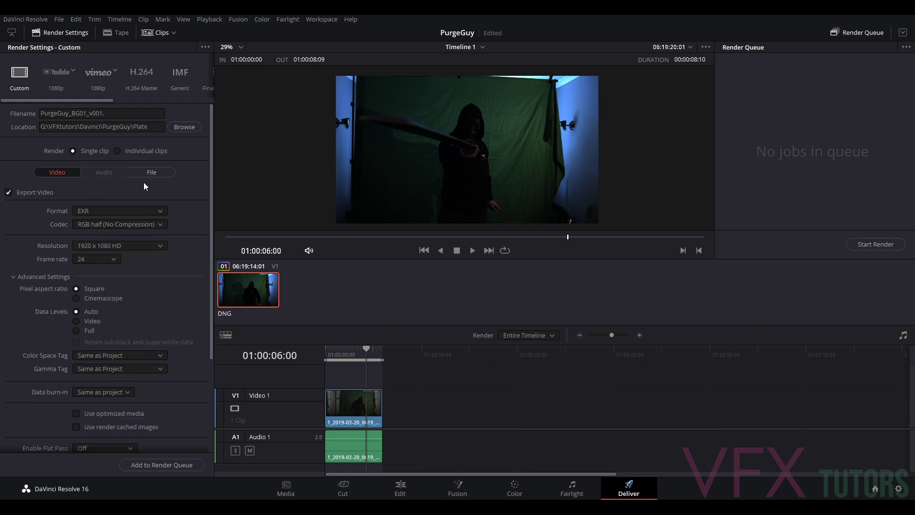
{"action": "left_click", "coordinate": [102, 244]}
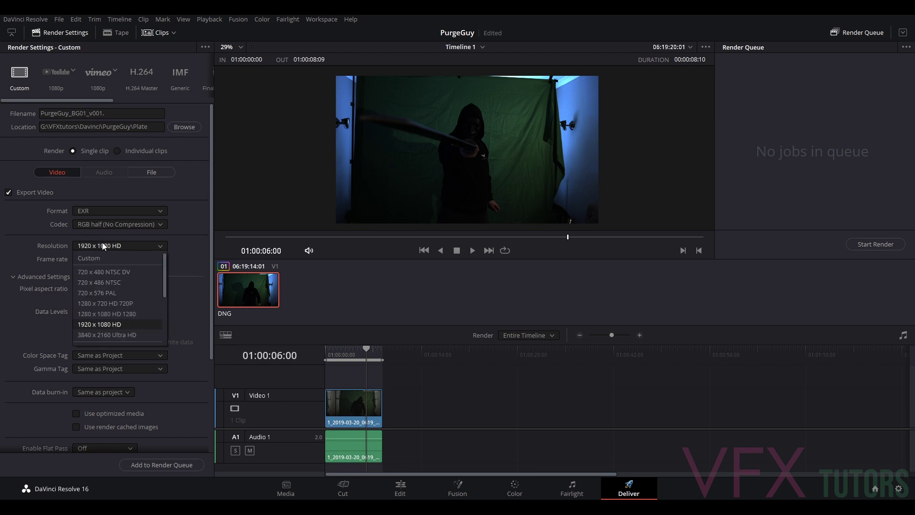
{"action": "left_click", "coordinate": [116, 333]}
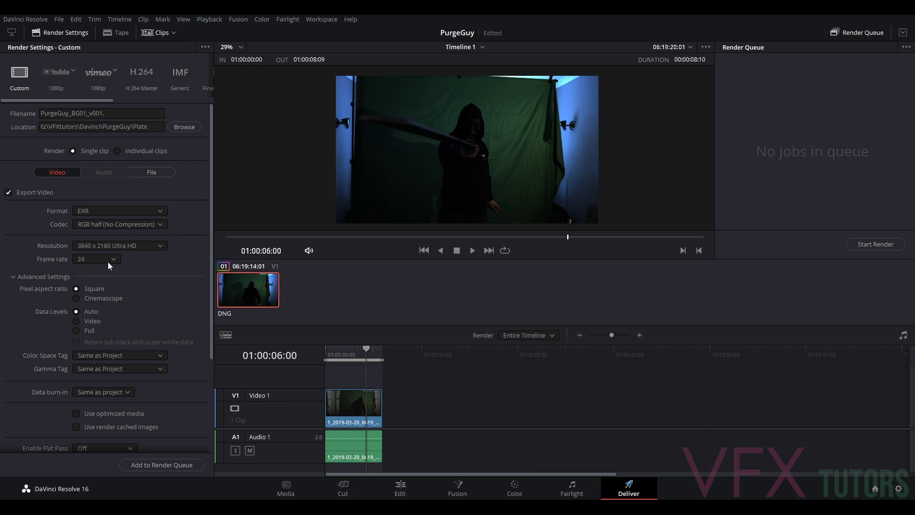
Step: Tag the render with ACES (AP1) color space and Linear gamma, and force sizing and debayer to highest quality
{"action": "scroll", "coordinate": [162, 269], "scroll_direction": "down", "scroll_amount": 2}
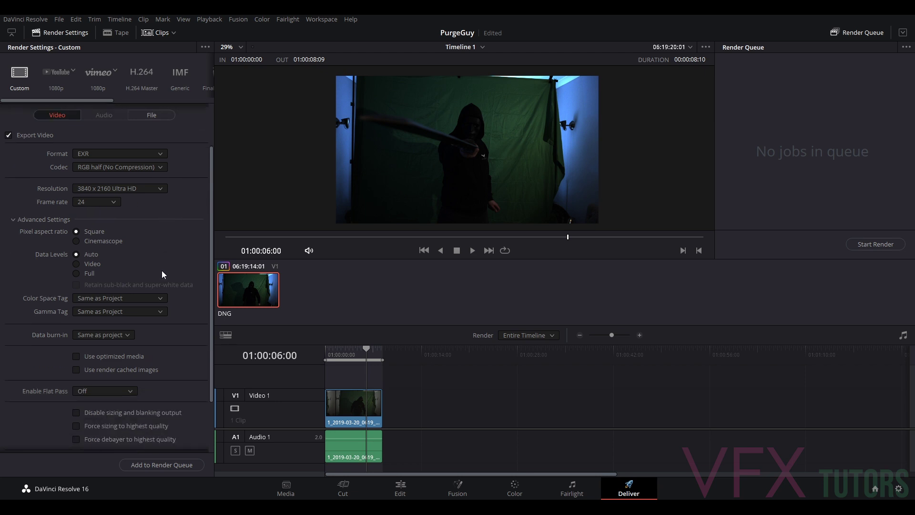
{"action": "left_click", "coordinate": [132, 295]}
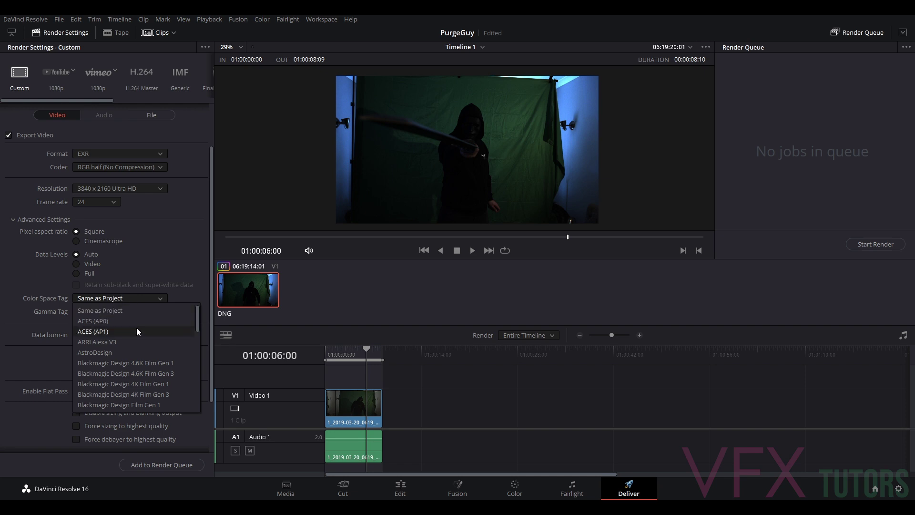
{"action": "left_click", "coordinate": [103, 331]}
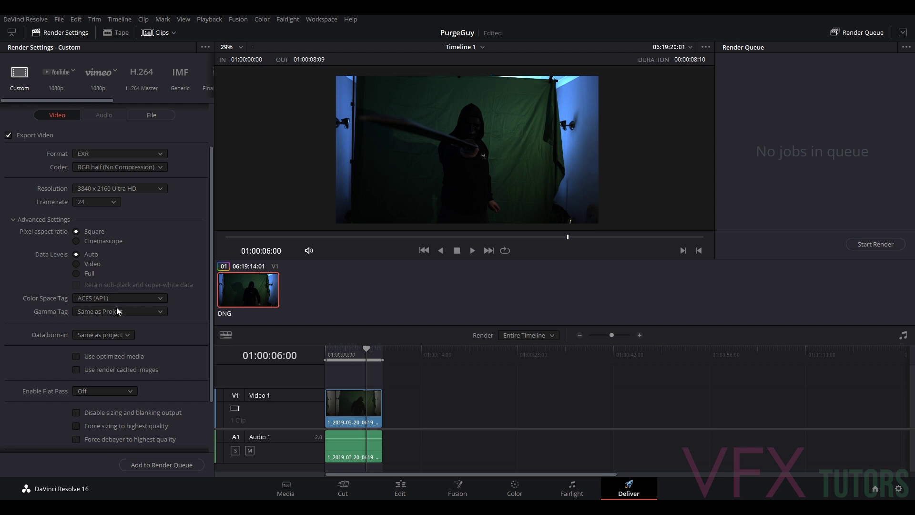
{"action": "left_click", "coordinate": [102, 312]}
{"action": "scroll", "coordinate": [125, 361], "scroll_direction": "down", "scroll_amount": 5}
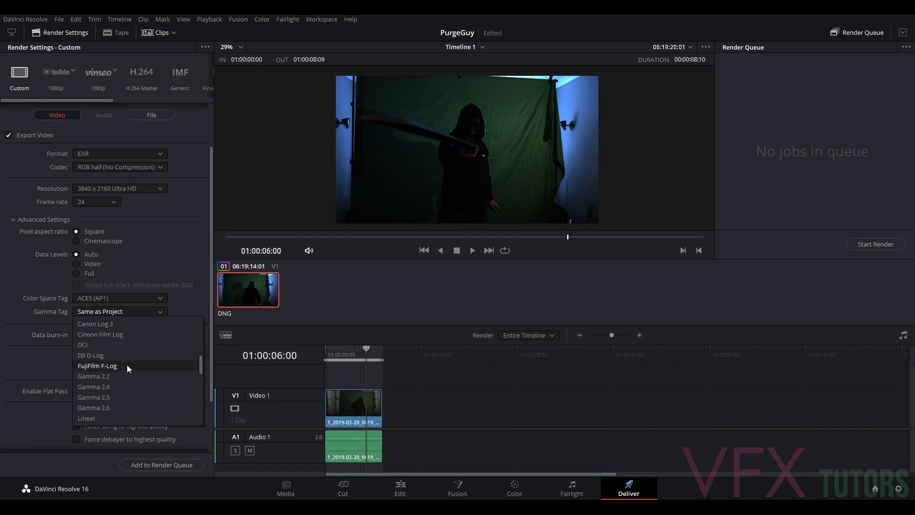
{"action": "scroll", "coordinate": [117, 387], "scroll_direction": "down", "scroll_amount": 1}
{"action": "left_click", "coordinate": [96, 386]}
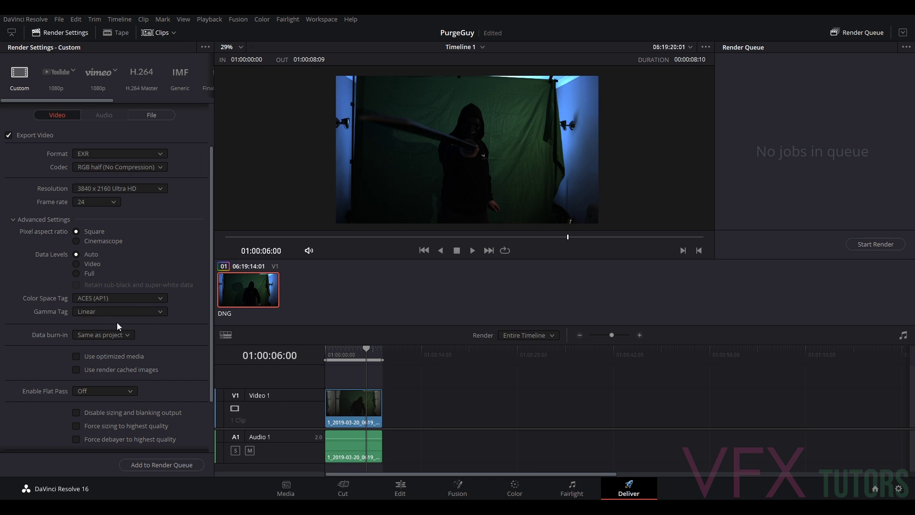
{"action": "scroll", "coordinate": [117, 329], "scroll_direction": "down", "scroll_amount": 3}
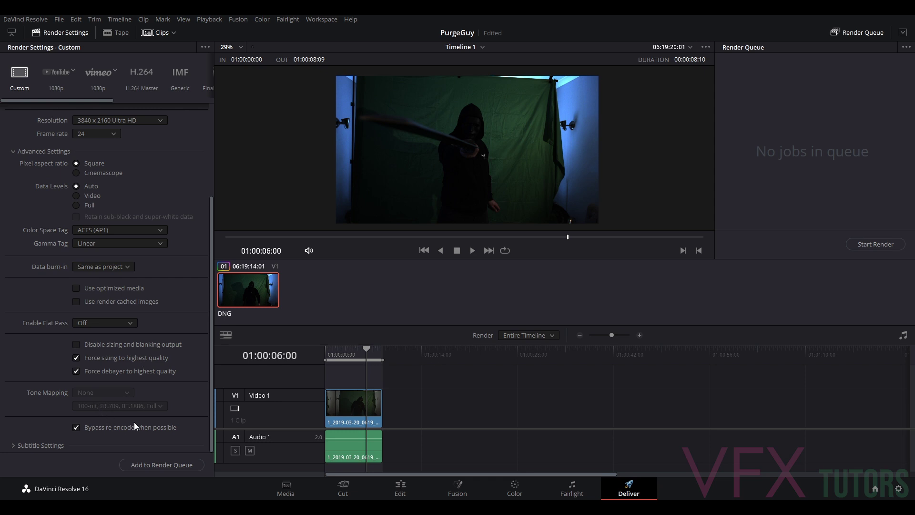
{"action": "scroll", "coordinate": [135, 422], "scroll_direction": "up", "scroll_amount": 5}
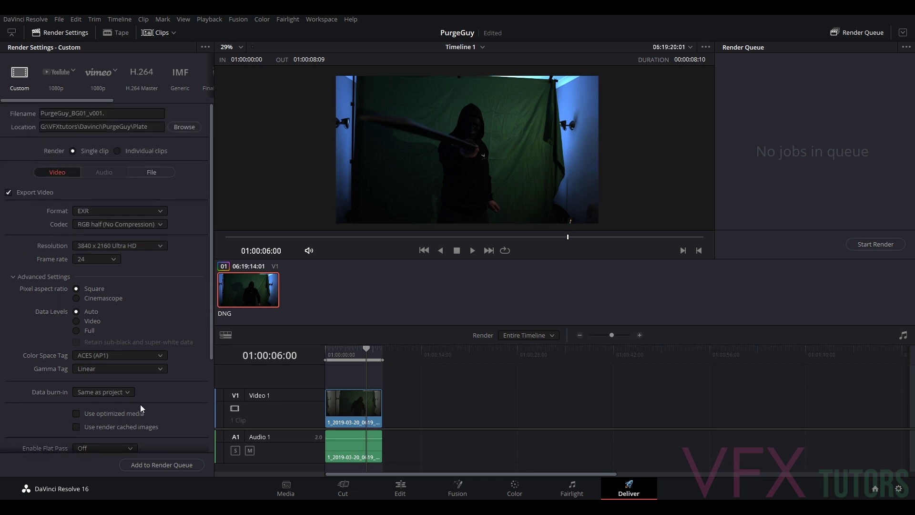
Step: Set the filename numbering to 4 digits and make each clip start at frame 1001
{"action": "left_click", "coordinate": [153, 174]}
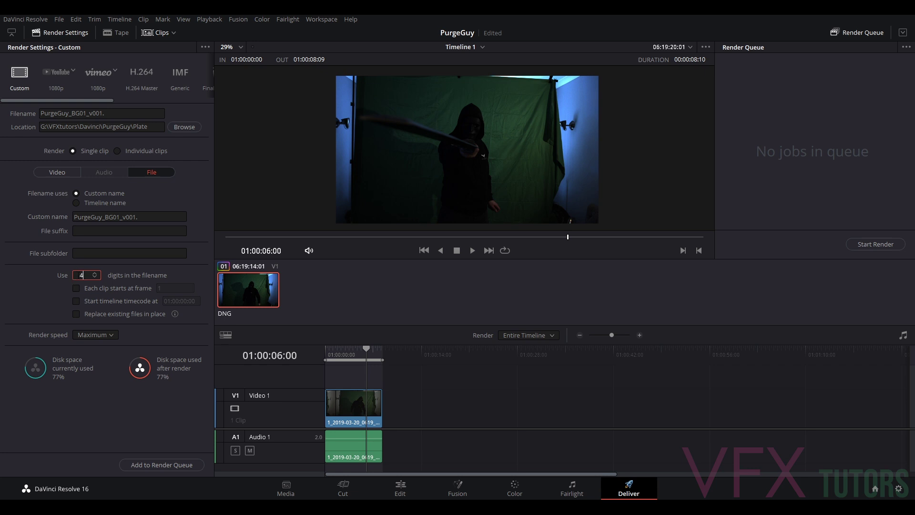
{"action": "left_click", "coordinate": [76, 288]}
{"action": "left_click", "coordinate": [171, 289]}
{"action": "type", "text": "001"}
{"action": "key", "text": "Return"}
Step: Recheck the render's video and file settings and try to add the job to the render queue
{"action": "left_click", "coordinate": [55, 172]}
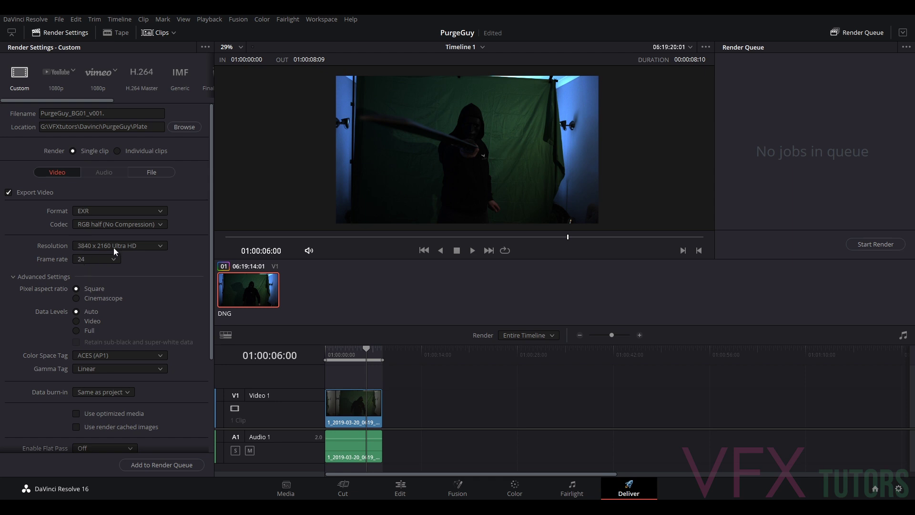
{"action": "scroll", "coordinate": [105, 248], "scroll_direction": "down", "scroll_amount": 3}
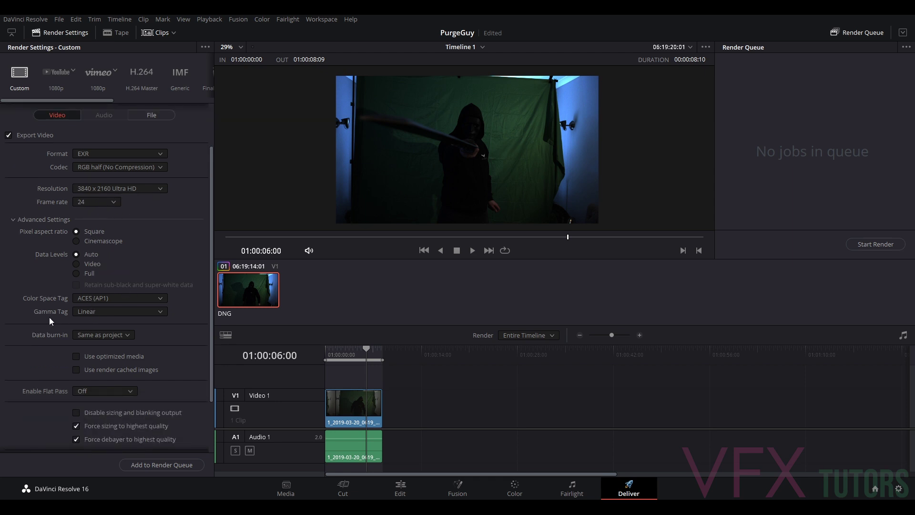
{"action": "scroll", "coordinate": [69, 316], "scroll_direction": "down", "scroll_amount": 3}
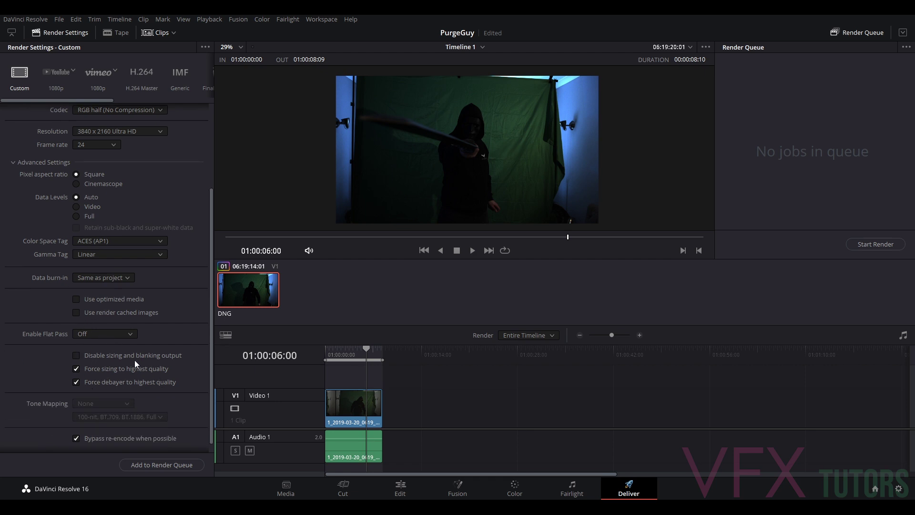
{"action": "scroll", "coordinate": [135, 360], "scroll_direction": "down", "scroll_amount": 1}
{"action": "scroll", "coordinate": [176, 258], "scroll_direction": "up", "scroll_amount": 6}
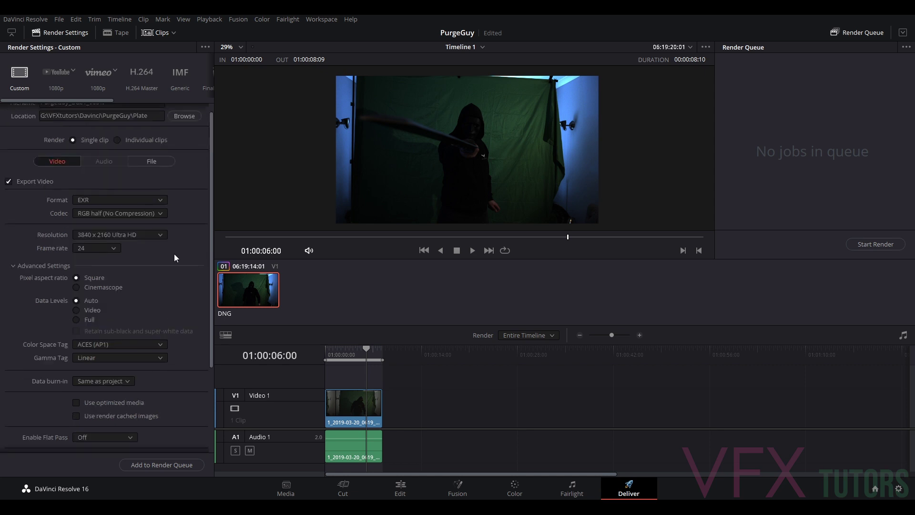
{"action": "left_click", "coordinate": [142, 163]}
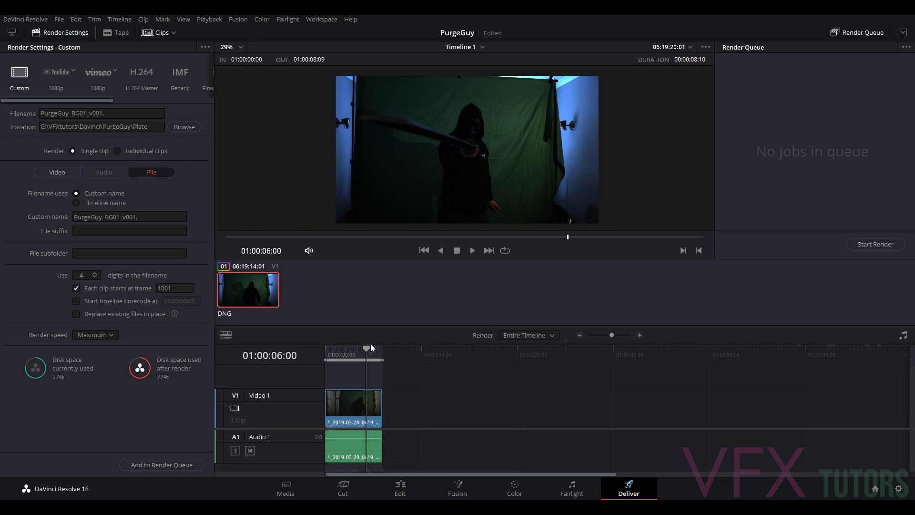
{"action": "left_click", "coordinate": [168, 462]}
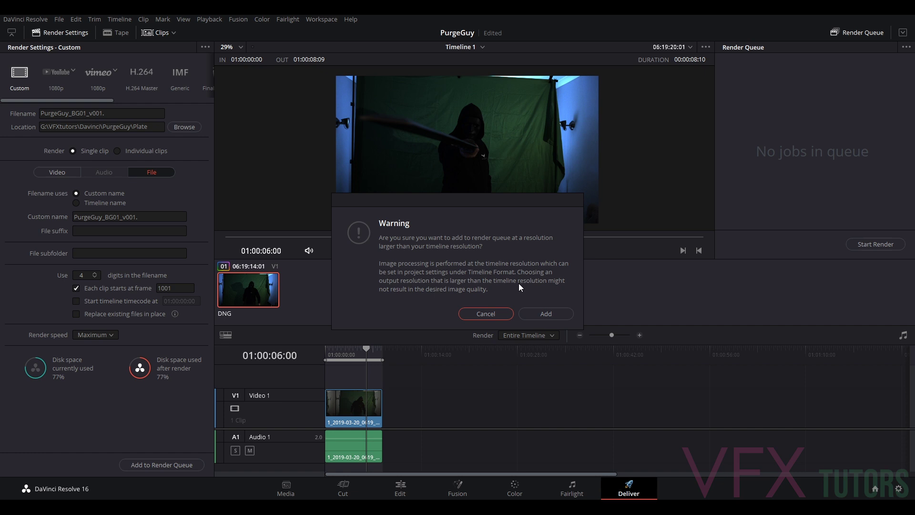
{"action": "left_click", "coordinate": [524, 313]}
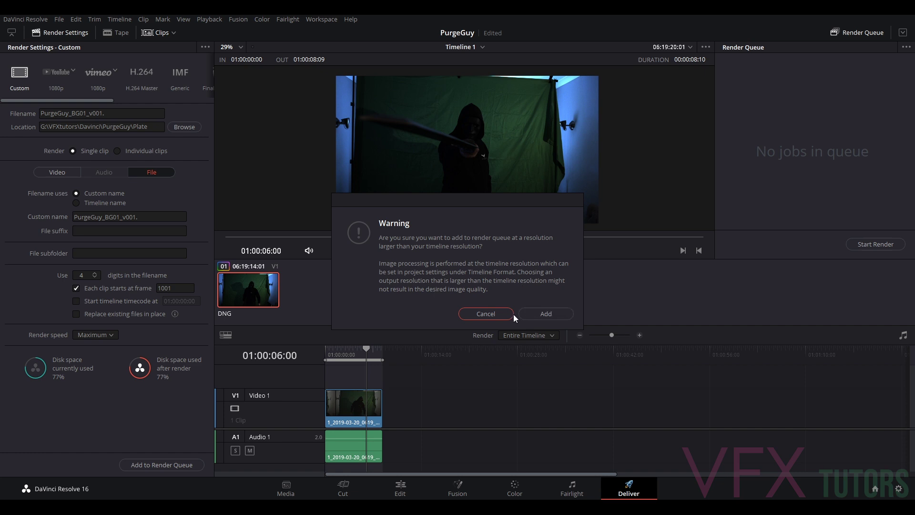
Step: Set the project's timeline resolution to 3840 x 2160 Ultra HD and save the project settings
{"action": "left_click", "coordinate": [58, 20]}
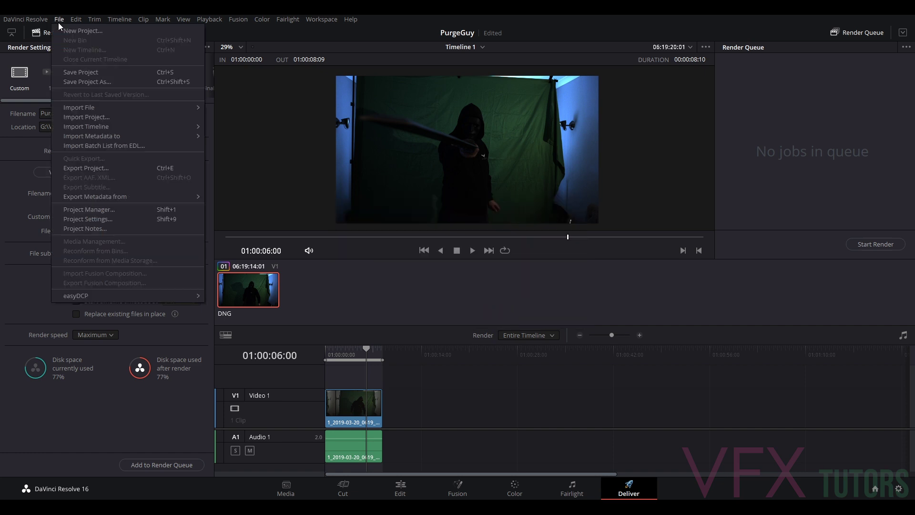
{"action": "left_click", "coordinate": [111, 220]}
{"action": "left_click", "coordinate": [270, 106]}
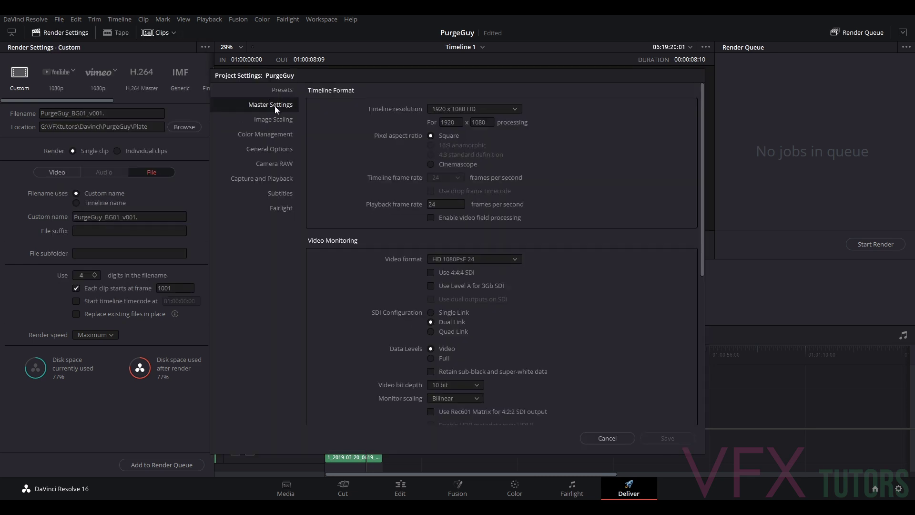
{"action": "left_click", "coordinate": [434, 109]}
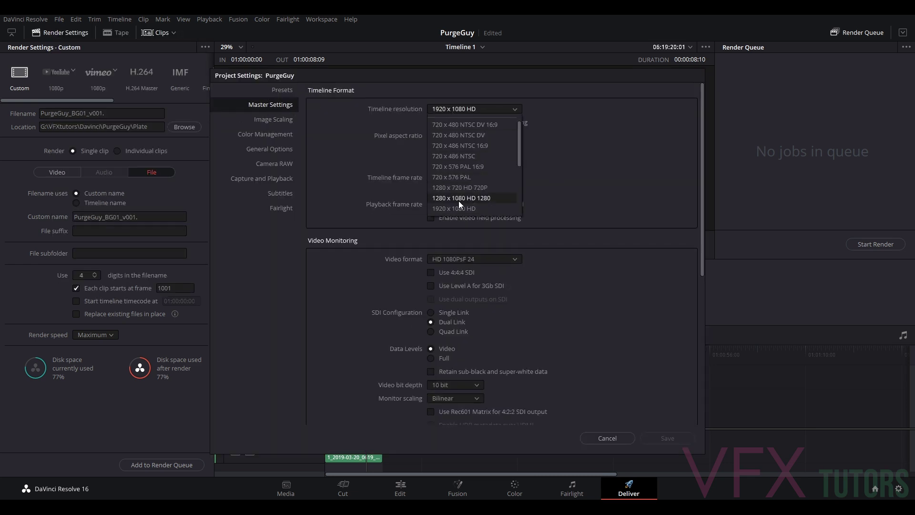
{"action": "left_click", "coordinate": [477, 194]}
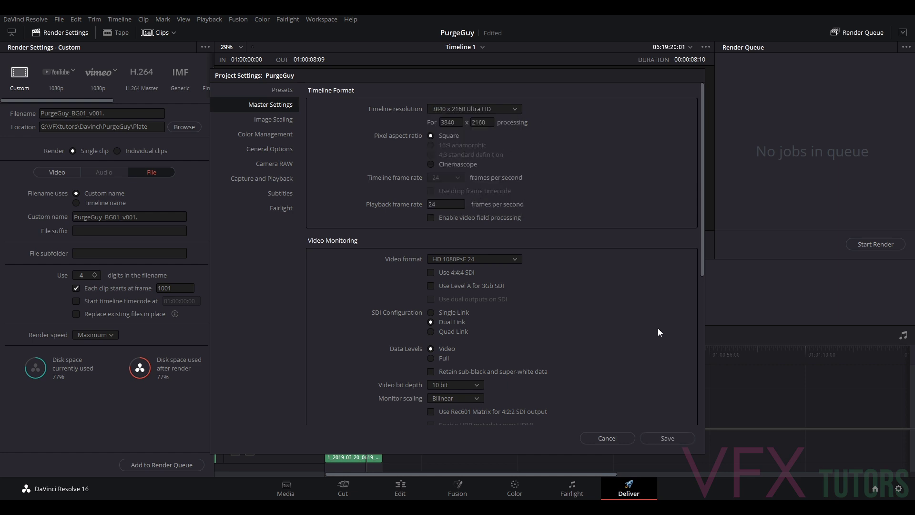
{"action": "left_click", "coordinate": [659, 438]}
{"action": "scroll", "coordinate": [524, 162], "scroll_direction": "down", "scroll_amount": 4}
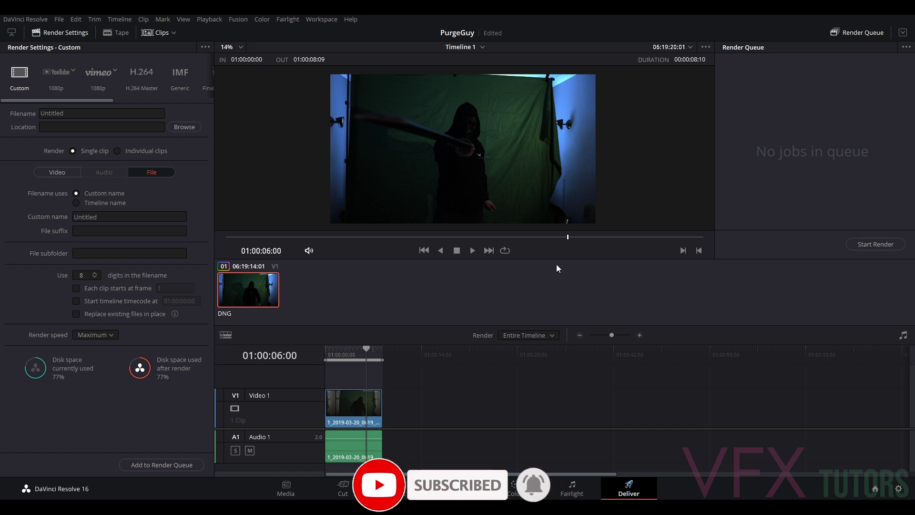
Step: Enter "PurgeGuy_BG01_v001." as the render filename again
{"action": "left_click", "coordinate": [167, 462]}
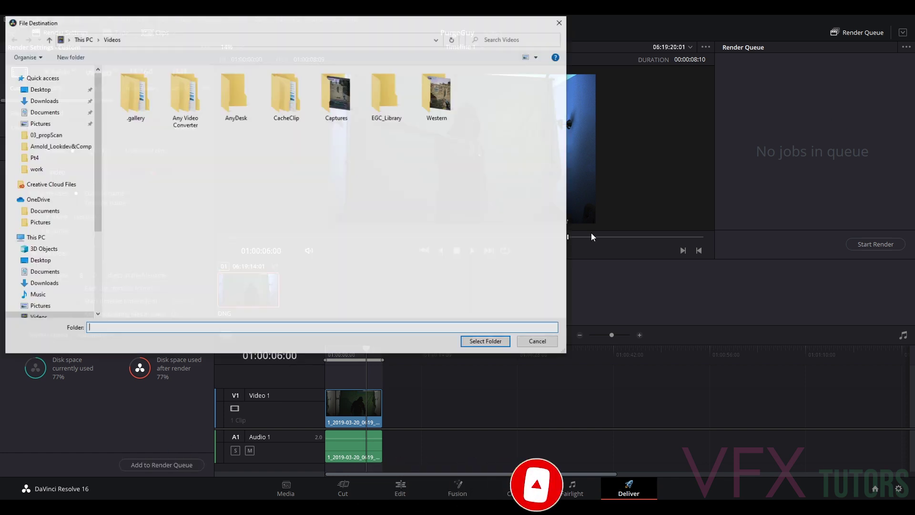
{"action": "left_click", "coordinate": [560, 22]}
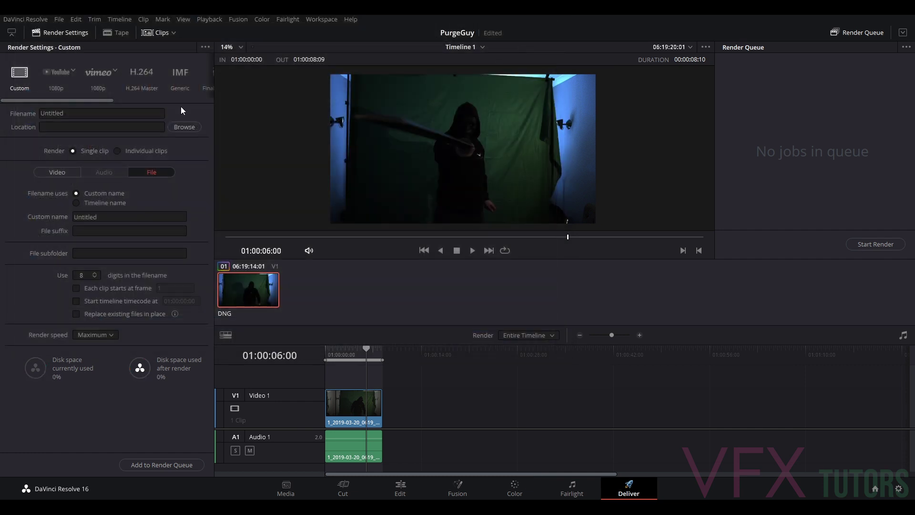
{"action": "double_click", "coordinate": [70, 114]}
{"action": "type", "text": "PurgeGuy_BG01_v001"}
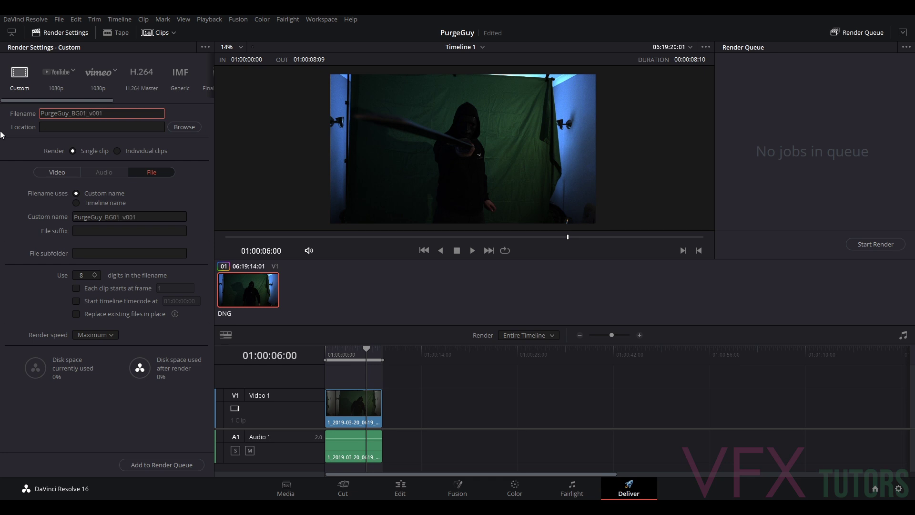
{"action": "type", "text": "."}
Step: Set the render location to the G:\VFXtutors\Davinci\PurgeGuy\Plate folder
{"action": "left_click", "coordinate": [184, 127]}
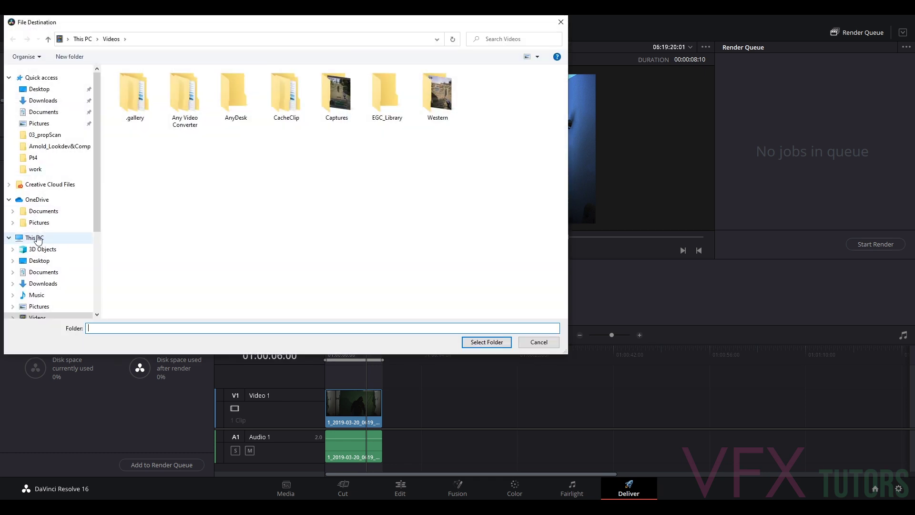
{"action": "left_click", "coordinate": [47, 238]}
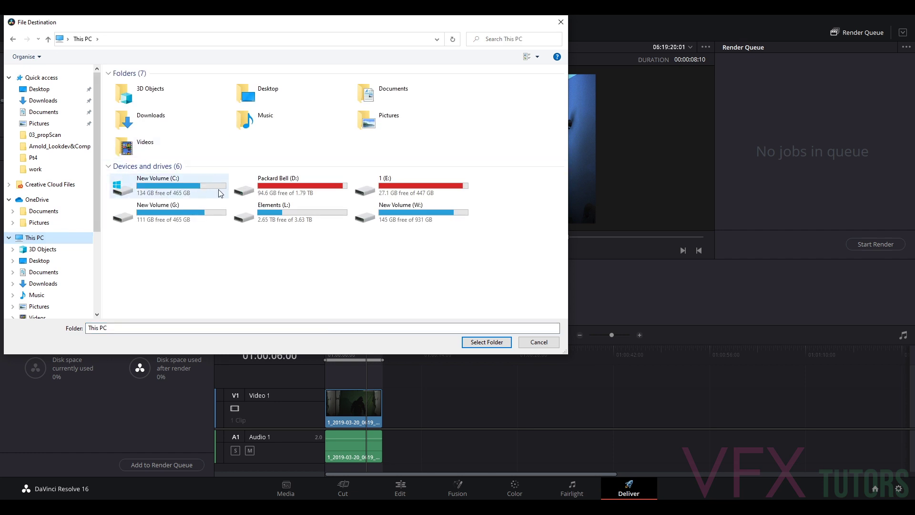
{"action": "double_click", "coordinate": [157, 210]}
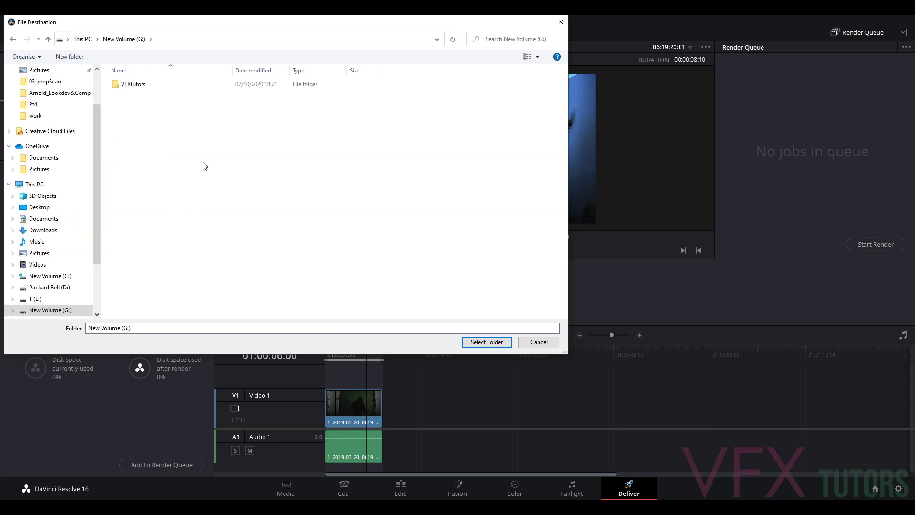
{"action": "double_click", "coordinate": [127, 85]}
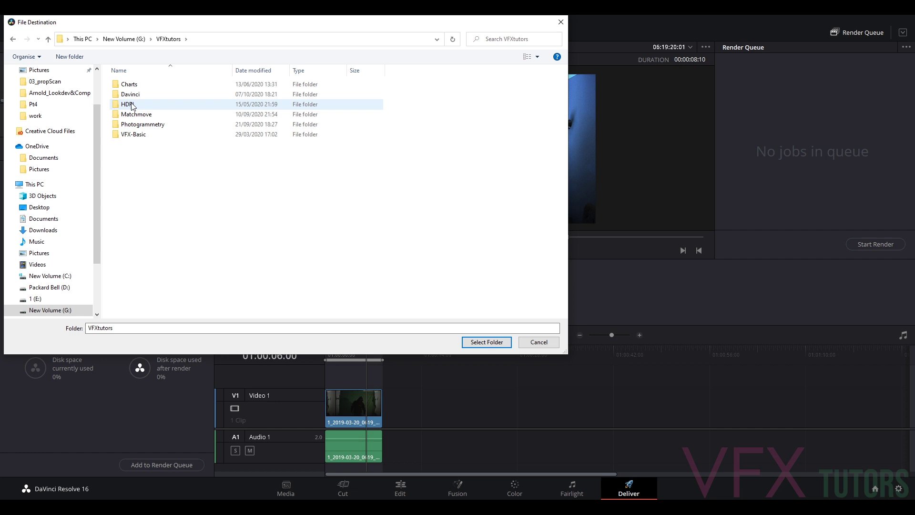
{"action": "double_click", "coordinate": [133, 95]}
{"action": "double_click", "coordinate": [135, 86]}
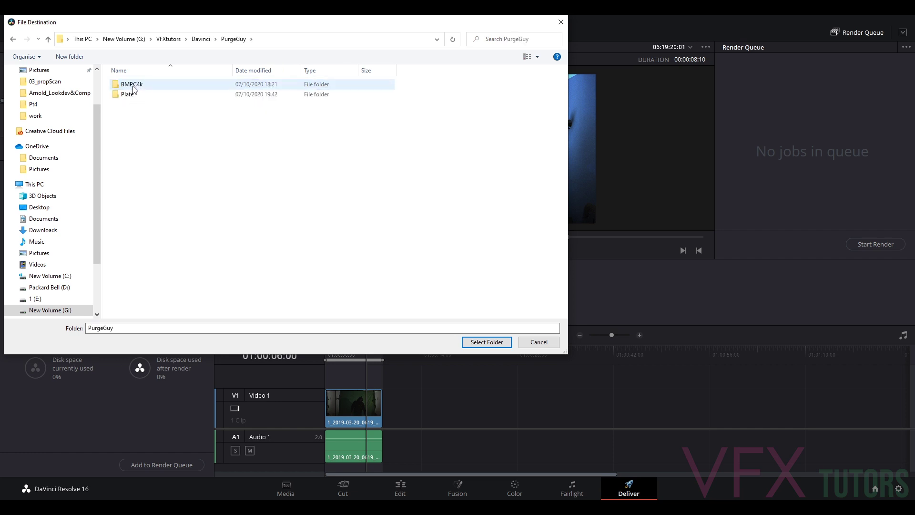
{"action": "left_click", "coordinate": [134, 95]}
{"action": "double_click", "coordinate": [134, 95]}
{"action": "left_click", "coordinate": [501, 340]}
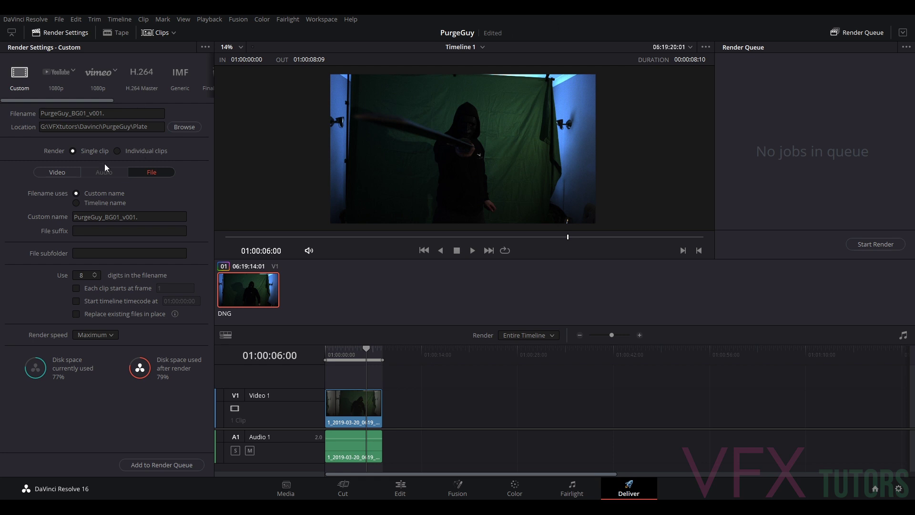
Step: Use 4 digits in the render filename and make each clip start at frame 1001
{"action": "left_click", "coordinate": [91, 276]}
{"action": "type", "text": "4"}
{"action": "key", "text": "Return"}
{"action": "left_click", "coordinate": [76, 288]}
{"action": "type", "text": "1001"}
{"action": "key", "text": "Return"}
Step: Tag the render as ACES (AP1) with Linear gamma, and force sizing and debayer to highest quality
{"action": "left_click", "coordinate": [64, 171]}
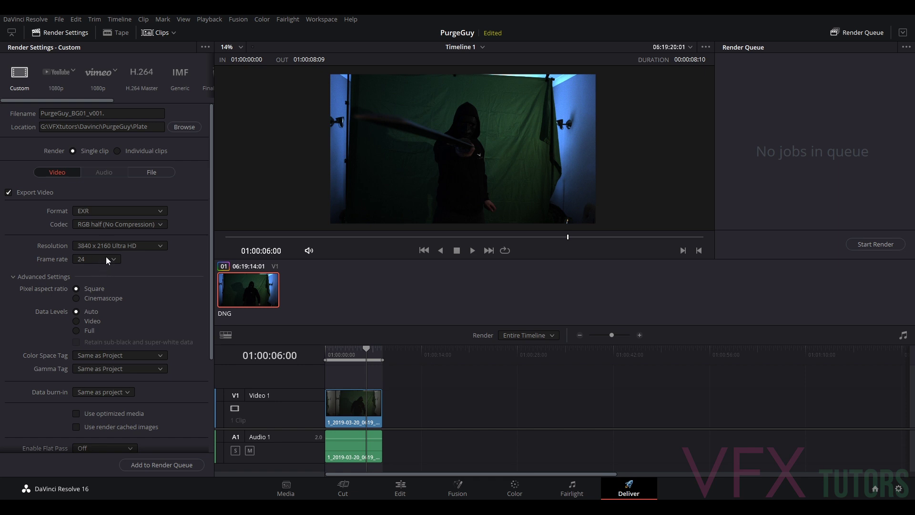
{"action": "scroll", "coordinate": [122, 300], "scroll_direction": "down", "scroll_amount": 1}
{"action": "left_click", "coordinate": [110, 327]}
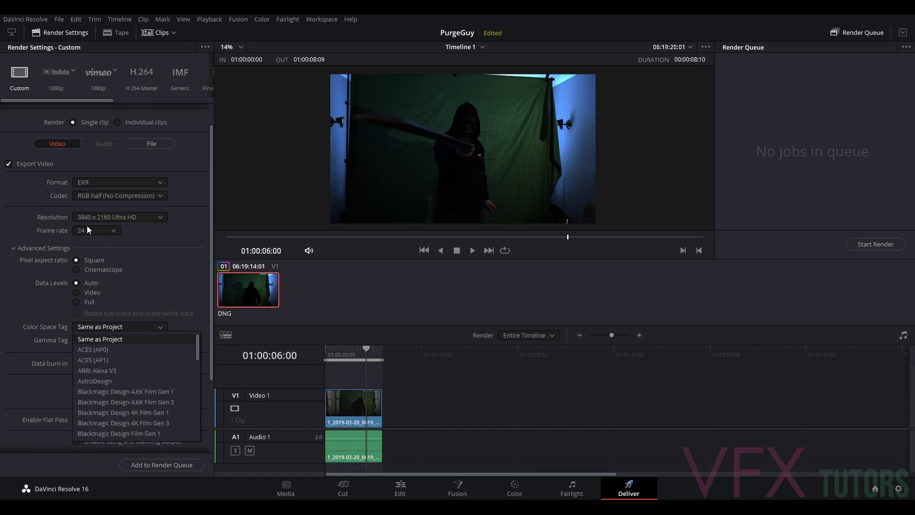
{"action": "left_click", "coordinate": [110, 358]}
{"action": "scroll", "coordinate": [140, 310], "scroll_direction": "down", "scroll_amount": 2}
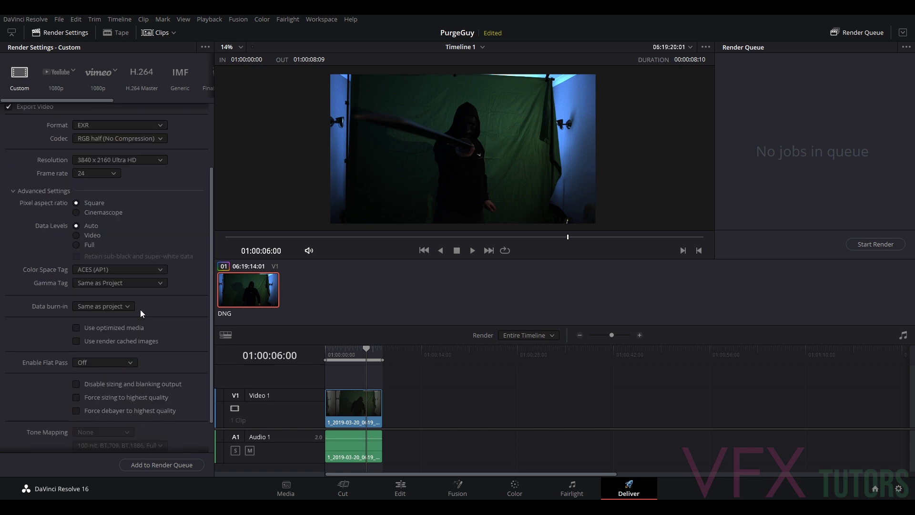
{"action": "left_click", "coordinate": [102, 283]}
{"action": "scroll", "coordinate": [113, 330], "scroll_direction": "down", "scroll_amount": 5}
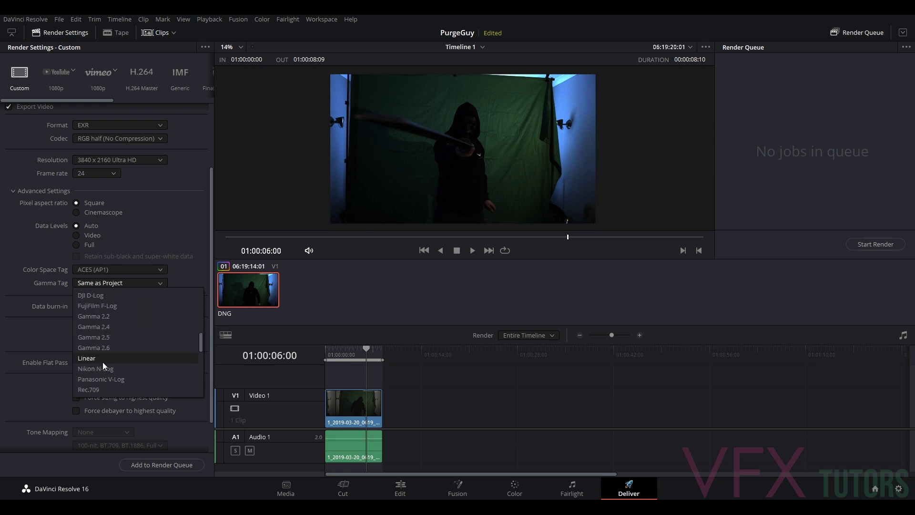
{"action": "left_click", "coordinate": [93, 359]}
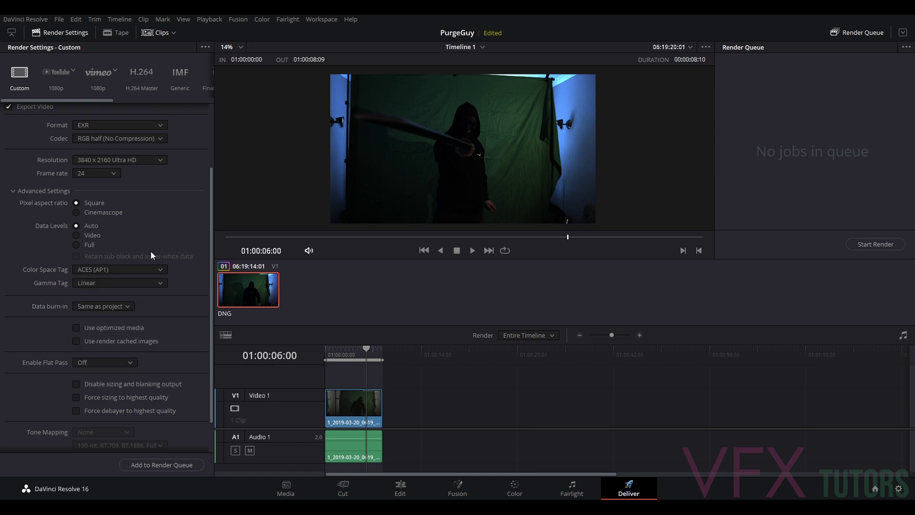
{"action": "scroll", "coordinate": [143, 285], "scroll_direction": "down", "scroll_amount": 2}
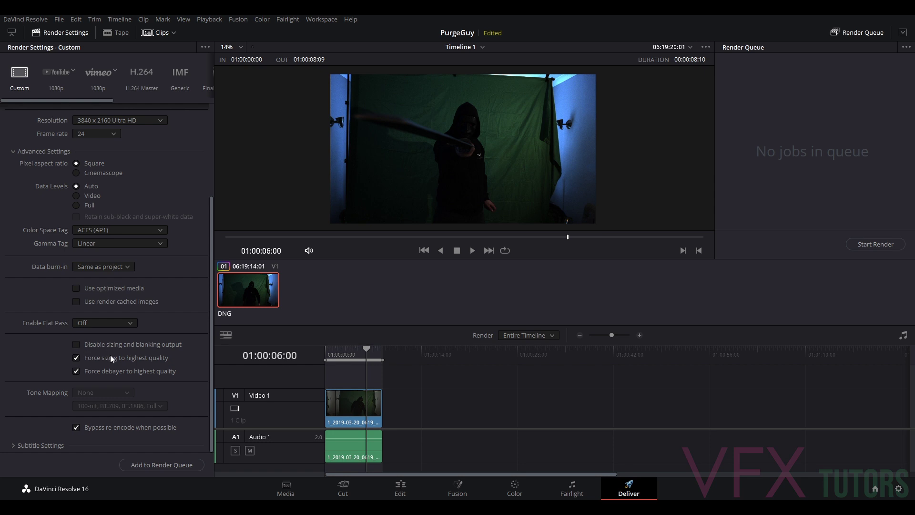
{"action": "scroll", "coordinate": [178, 296], "scroll_direction": "up", "scroll_amount": 6}
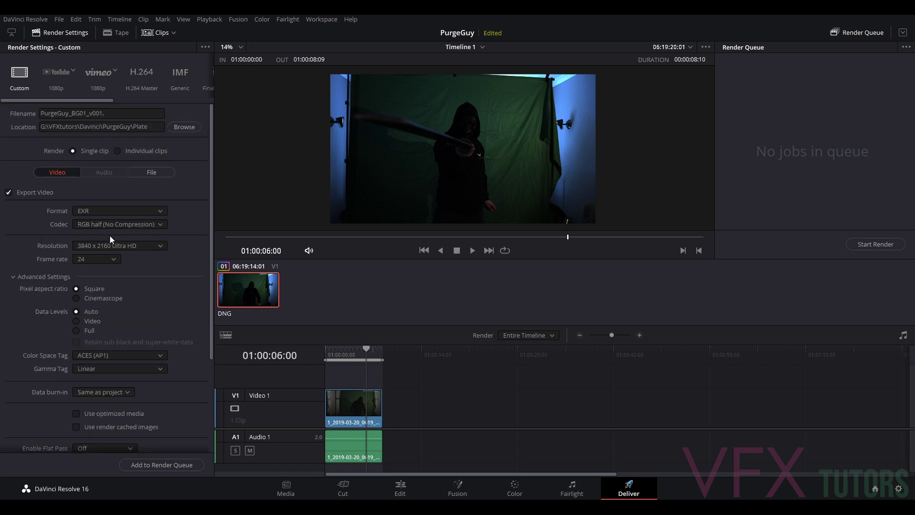
Step: Queue and render the PurgeGuy_BG01_v001 EXR sequence, and remove the finished job from the render queue
{"action": "left_click", "coordinate": [151, 173]}
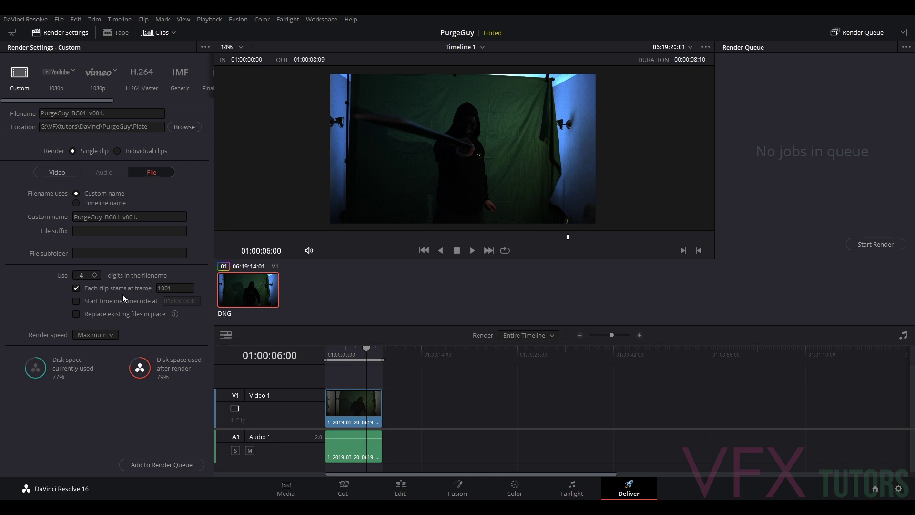
{"action": "left_click", "coordinate": [58, 172]}
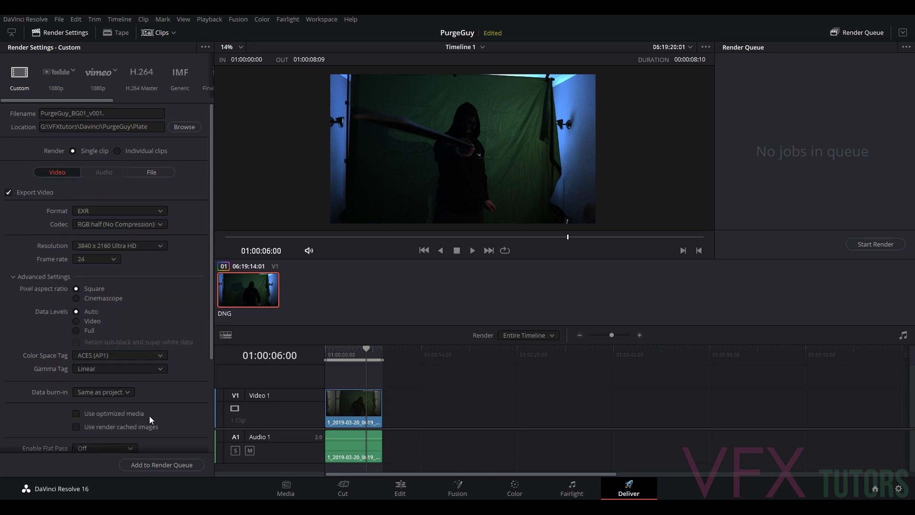
{"action": "left_click", "coordinate": [162, 465]}
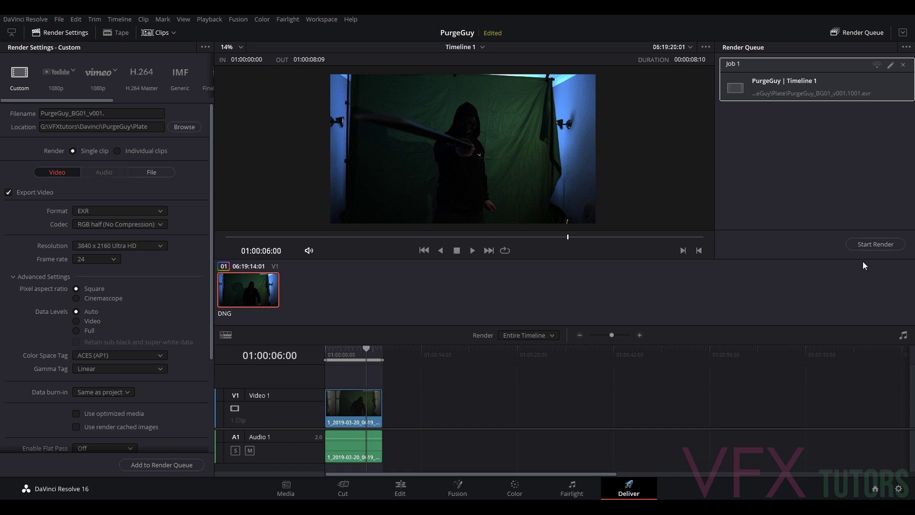
{"action": "left_click", "coordinate": [871, 244]}
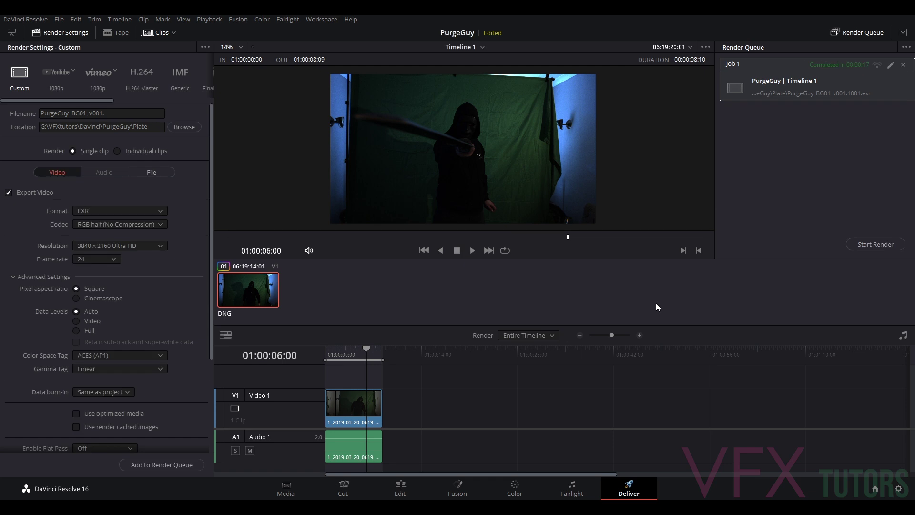
{"action": "left_click", "coordinate": [902, 66]}
{"action": "mouse_move", "coordinate": [371, 361]}
{"action": "left_mouse_down"}
{"action": "mouse_move", "coordinate": [327, 355]}
{"action": "mouse_move", "coordinate": [366, 356]}
{"action": "left_mouse_up"}
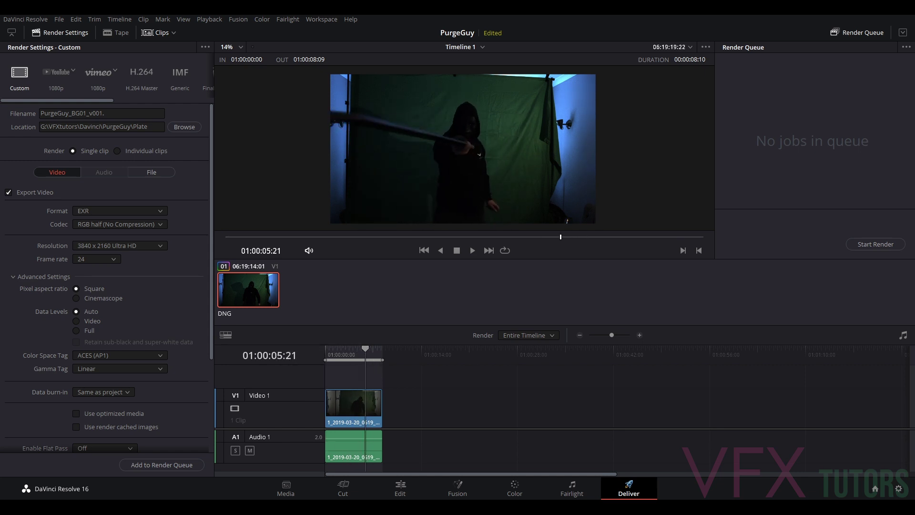
Step: Import the rendered PurgeGuy_BG01_v001 EXR sequence from the PurgeGuy Plate folder into the Master bin
{"action": "left_click", "coordinate": [295, 483]}
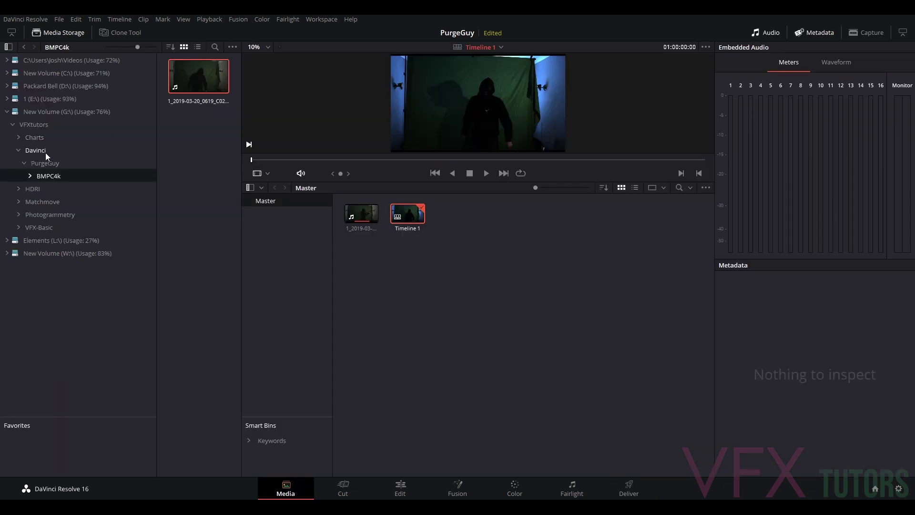
{"action": "left_click", "coordinate": [24, 163]}
{"action": "left_click", "coordinate": [19, 150]}
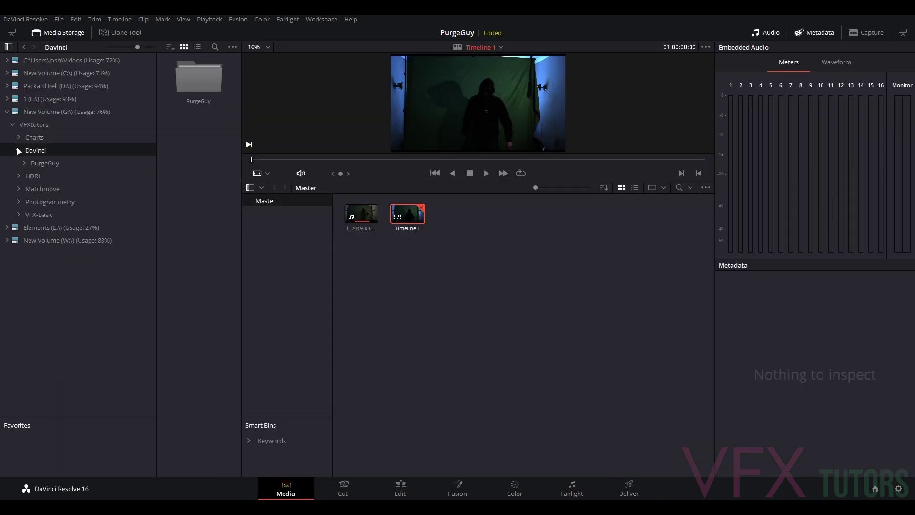
{"action": "left_click", "coordinate": [19, 150]}
{"action": "left_click", "coordinate": [25, 163]}
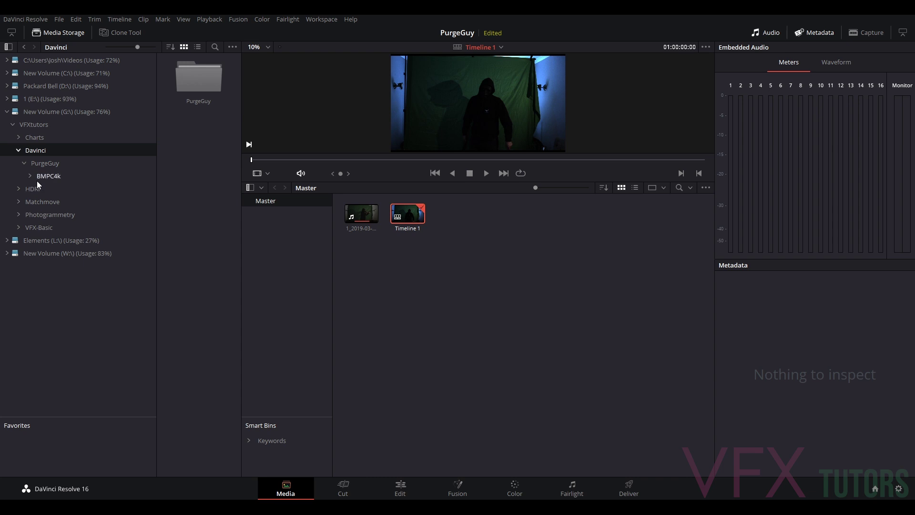
{"action": "left_click", "coordinate": [32, 179]}
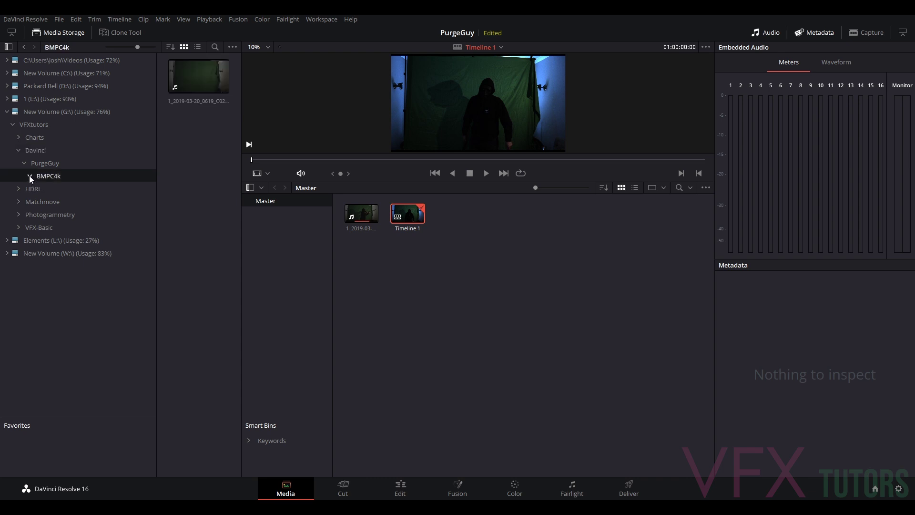
{"action": "left_click", "coordinate": [27, 163]}
{"action": "left_click", "coordinate": [41, 189]}
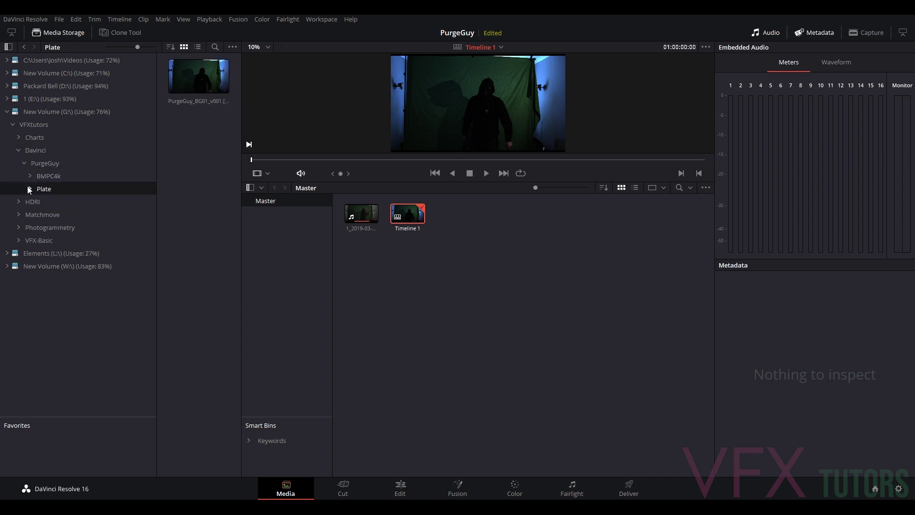
{"action": "left_click", "coordinate": [187, 73]}
{"action": "left_click_drag", "start_coordinate": [187, 73], "coordinate": [443, 203]}
{"action": "left_click", "coordinate": [407, 218]}
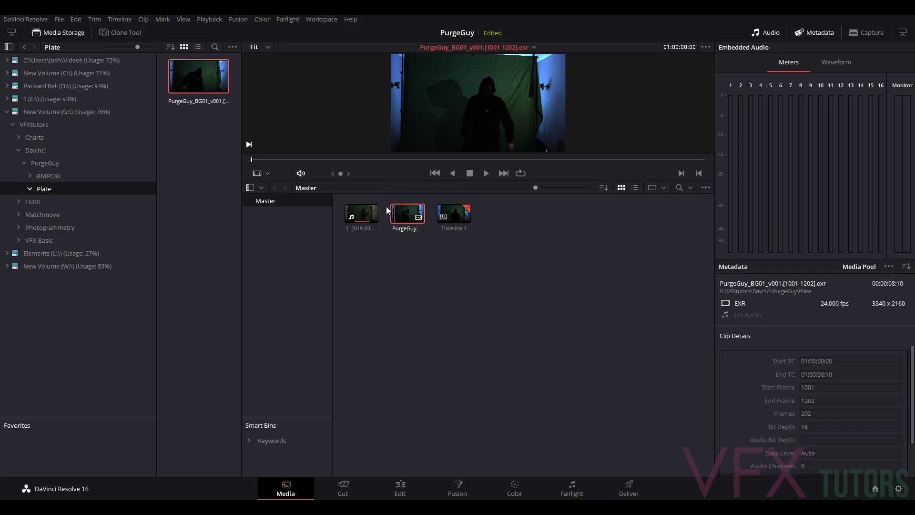
Step: Place the EXR sequence on Video 1 after the DNG clip, at about 01:00:10:04, and move the playhead onto it at 01:00:13:06
{"action": "left_click", "coordinate": [399, 487]}
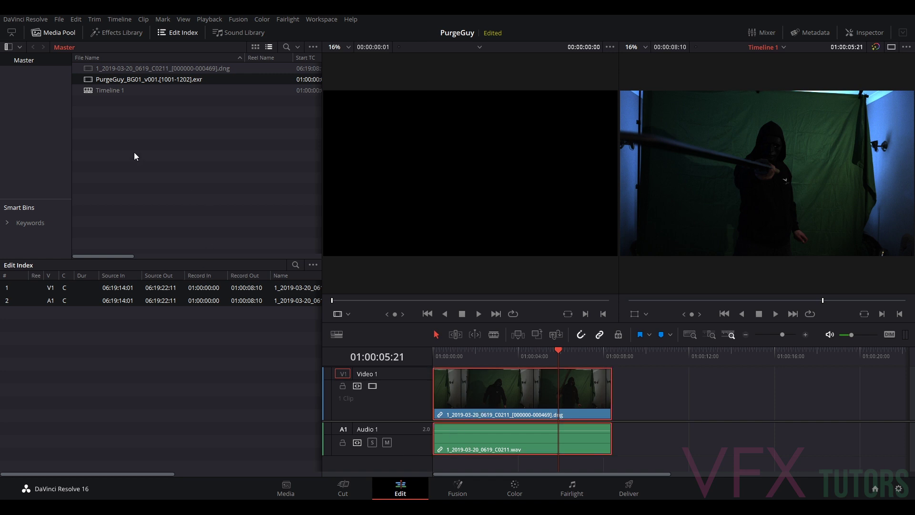
{"action": "left_click_drag", "start_coordinate": [143, 79], "coordinate": [651, 399]}
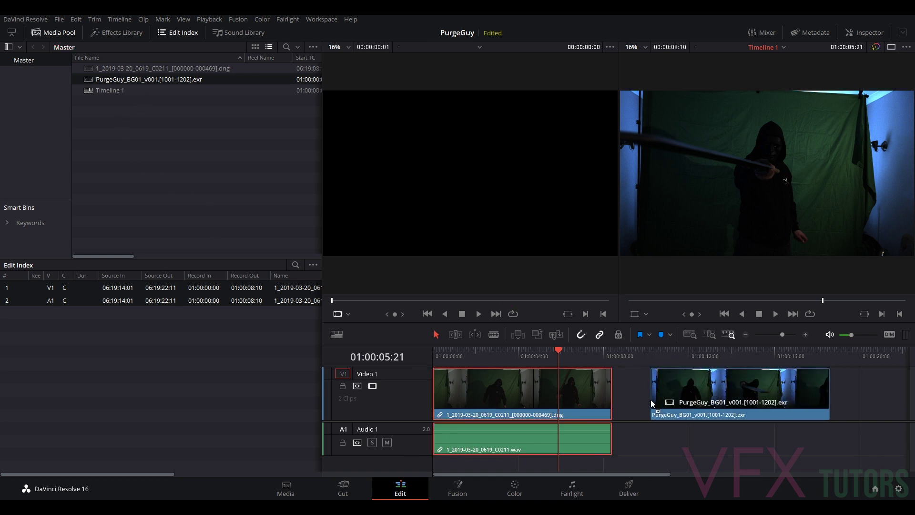
{"action": "left_click_drag", "start_coordinate": [561, 348], "coordinate": [716, 358]}
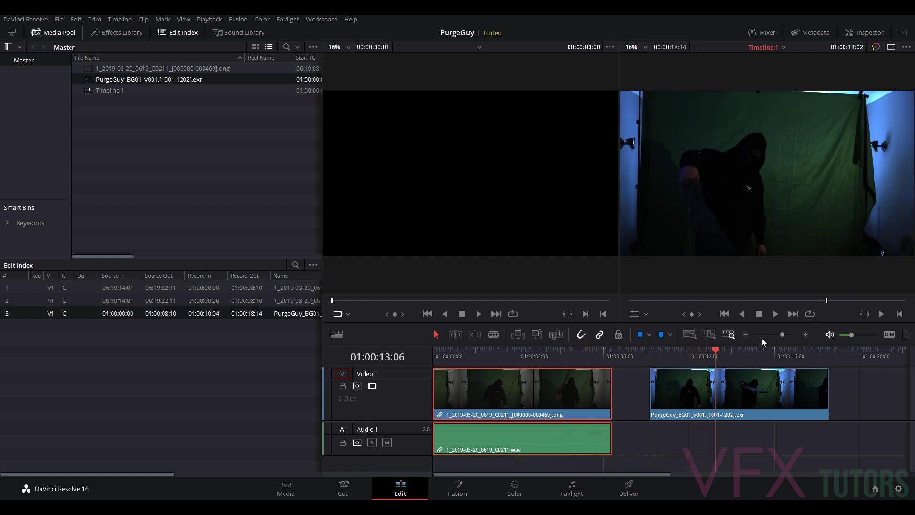
Step: Apply the VFX IO "Linear to BMDFilm 4K" 3D LUT to the EXR clip's node in the Color page
{"action": "left_click", "coordinate": [739, 387]}
{"action": "left_click", "coordinate": [517, 487]}
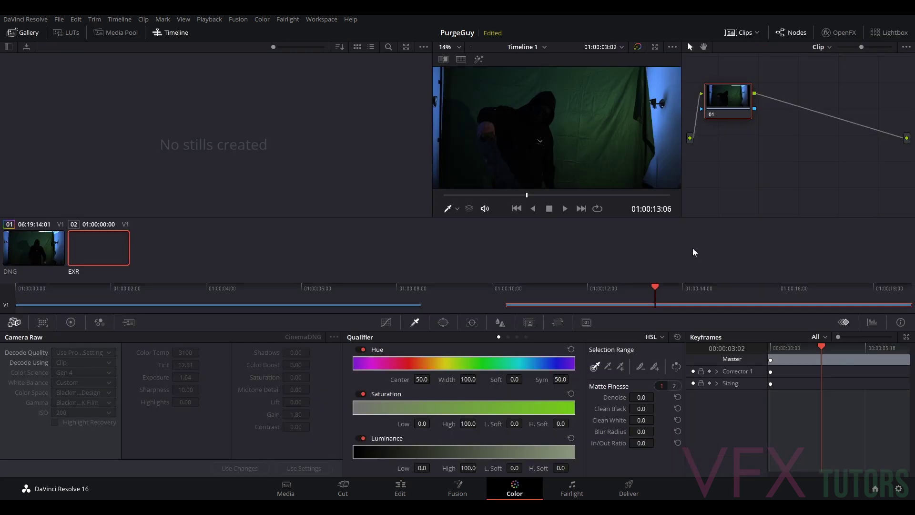
{"action": "right_click", "coordinate": [731, 108]}
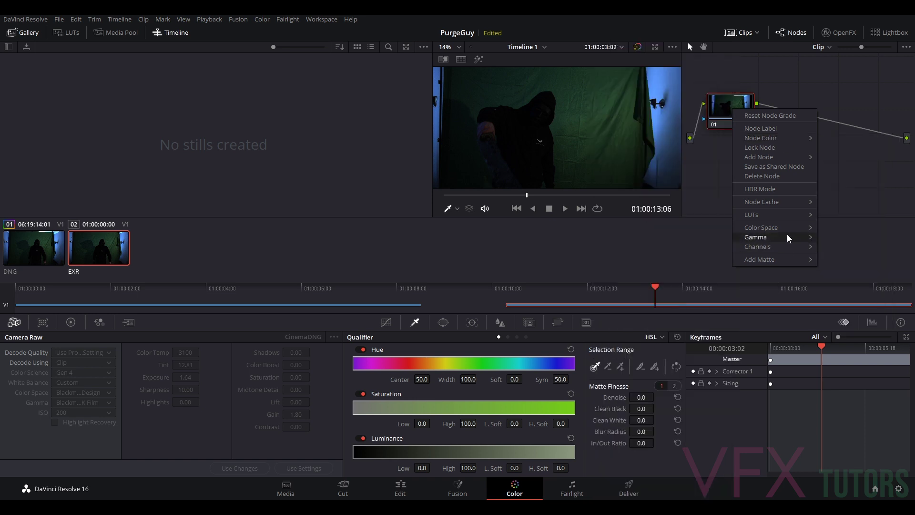
{"action": "mouse_move", "coordinate": [785, 214]}
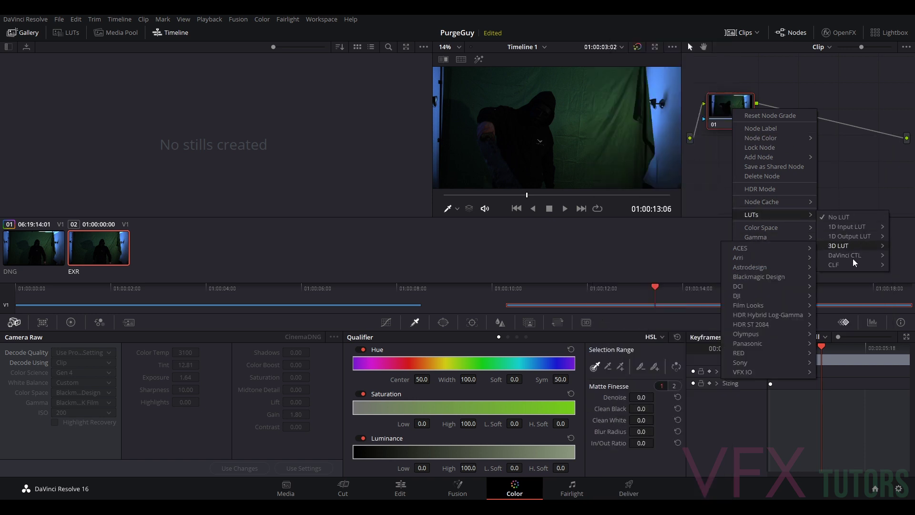
{"action": "mouse_move", "coordinate": [754, 370]}
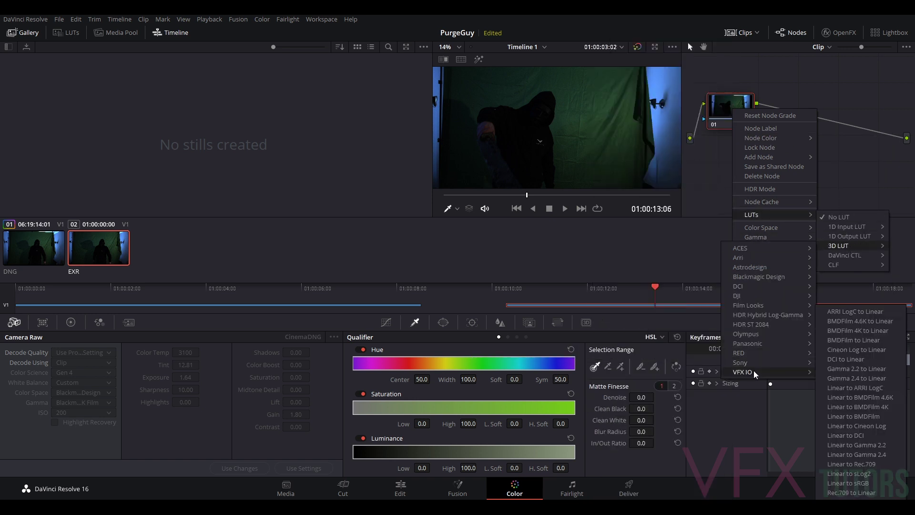
{"action": "left_click", "coordinate": [872, 408]}
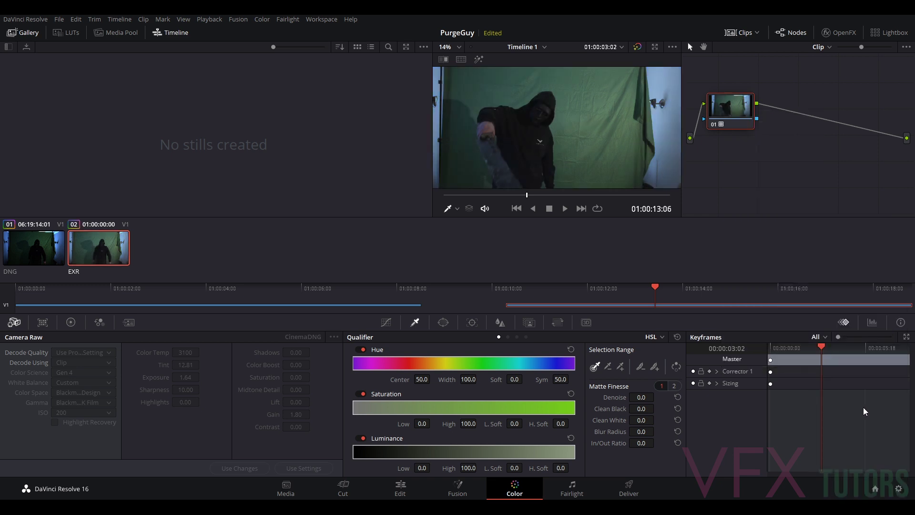
Step: Switch the EXR clip node's 3D LUT to the VFX IO "Linear to Rec.709" LUT
{"action": "right_click", "coordinate": [727, 102]}
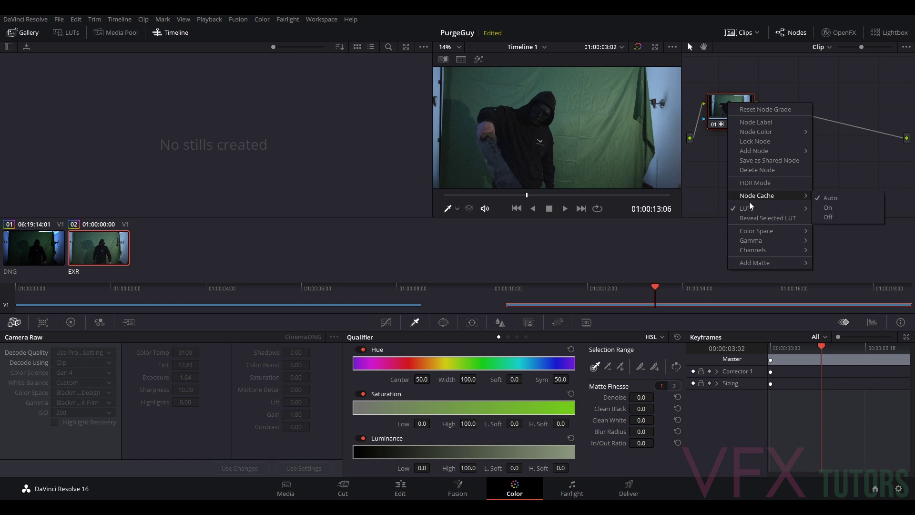
{"action": "mouse_move", "coordinate": [753, 208]}
{"action": "mouse_move", "coordinate": [851, 240]}
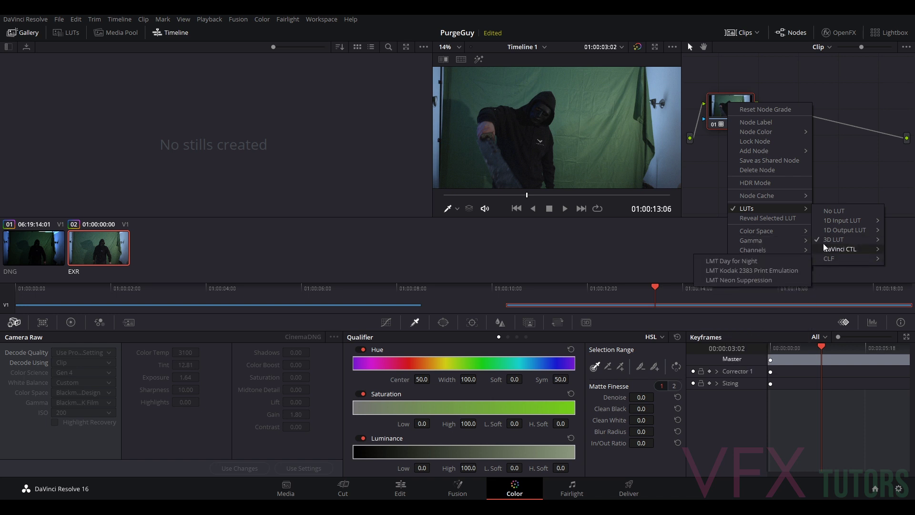
{"action": "mouse_move", "coordinate": [823, 241]}
{"action": "mouse_move", "coordinate": [761, 253]}
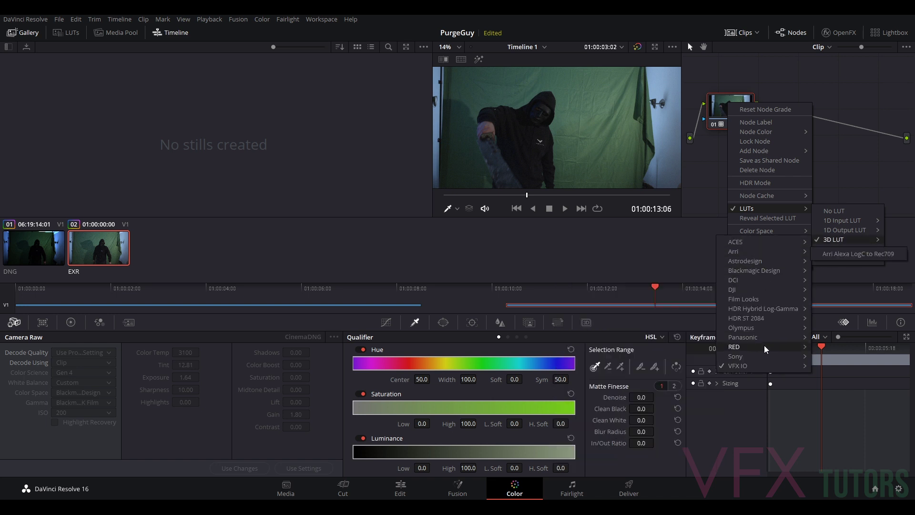
{"action": "mouse_move", "coordinate": [781, 364]}
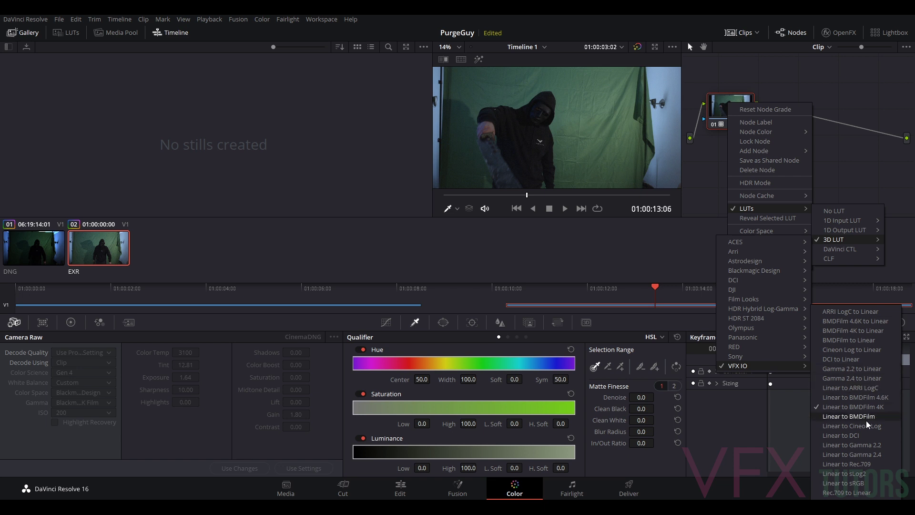
{"action": "left_click", "coordinate": [870, 463]}
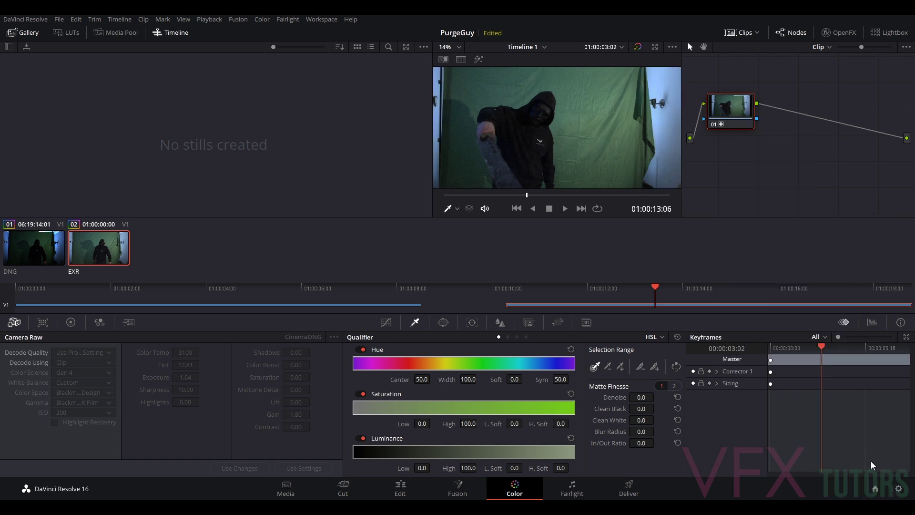
Step: Change the EXR clip node's 3D LUT to the VFX IO "Linear to Cineon Log" LUT
{"action": "right_click", "coordinate": [736, 101]}
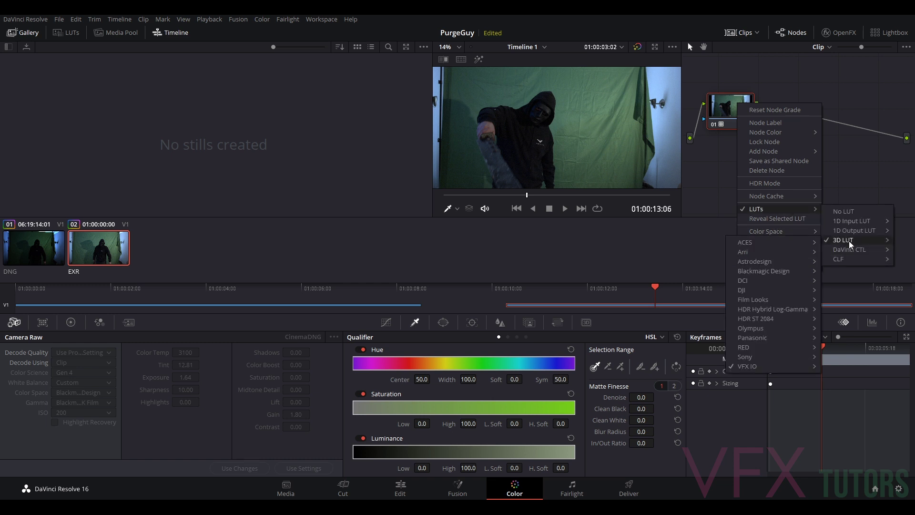
{"action": "mouse_move", "coordinate": [853, 258]}
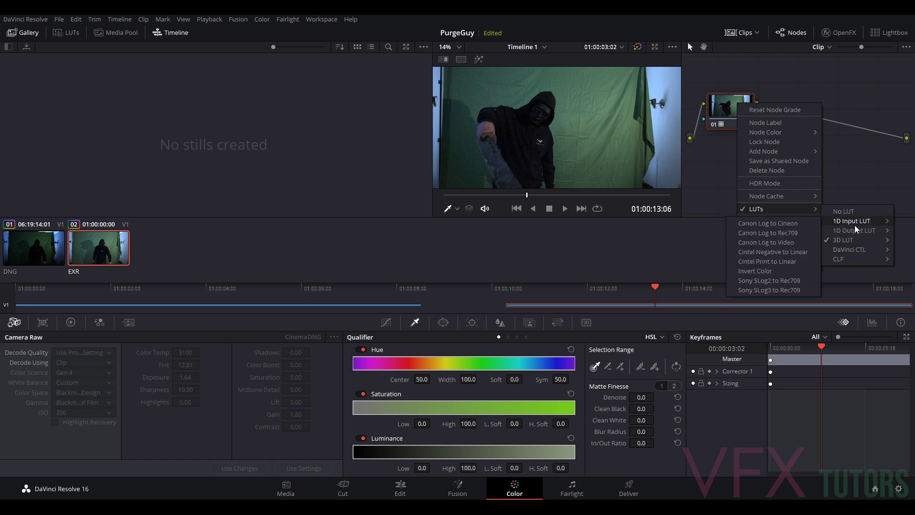
{"action": "mouse_move", "coordinate": [764, 322]}
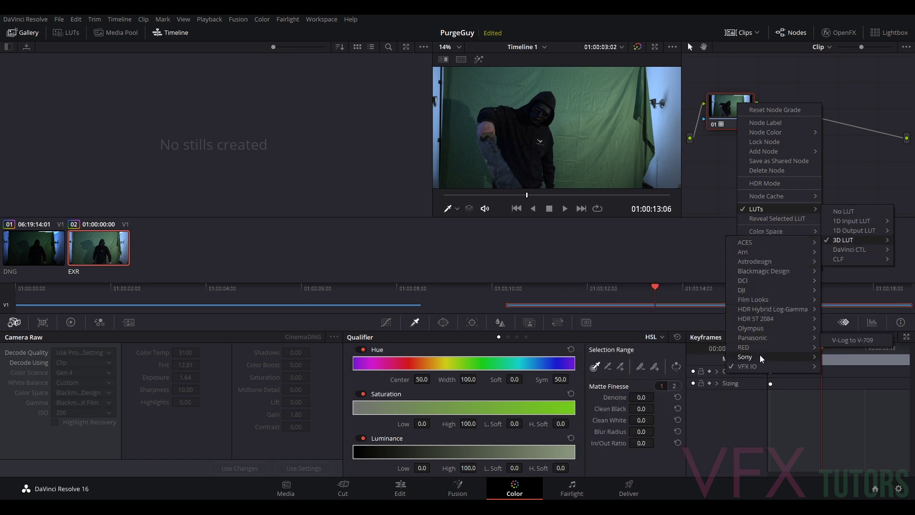
{"action": "mouse_move", "coordinate": [761, 366]}
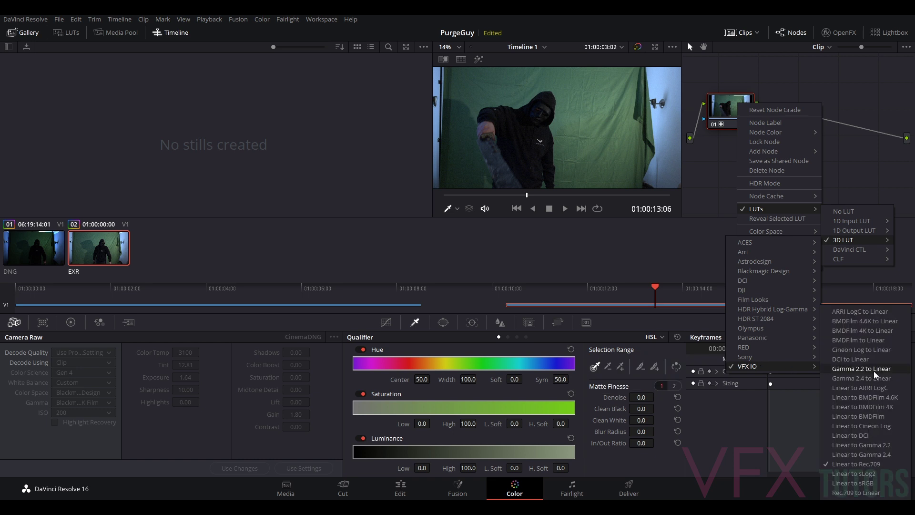
{"action": "left_click", "coordinate": [875, 425]}
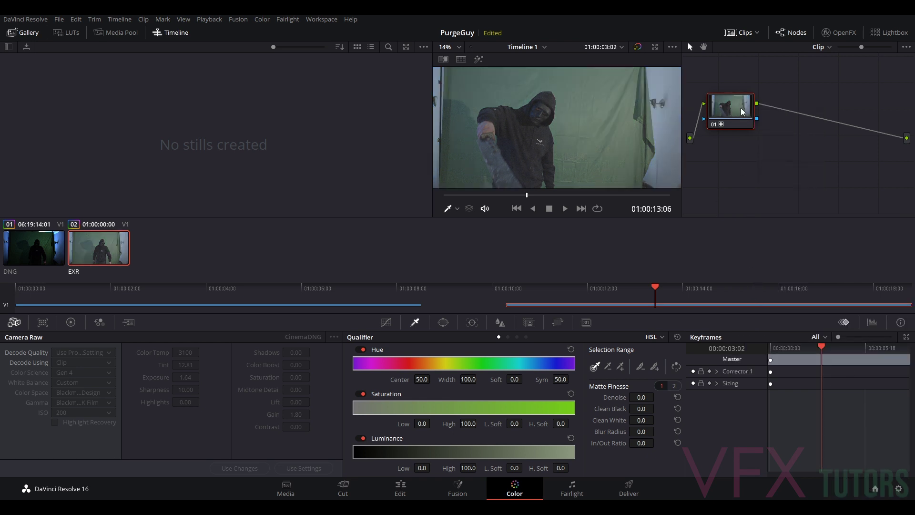
Step: View the original DNG clip for comparison and return to the Cut page
{"action": "left_click", "coordinate": [26, 243]}
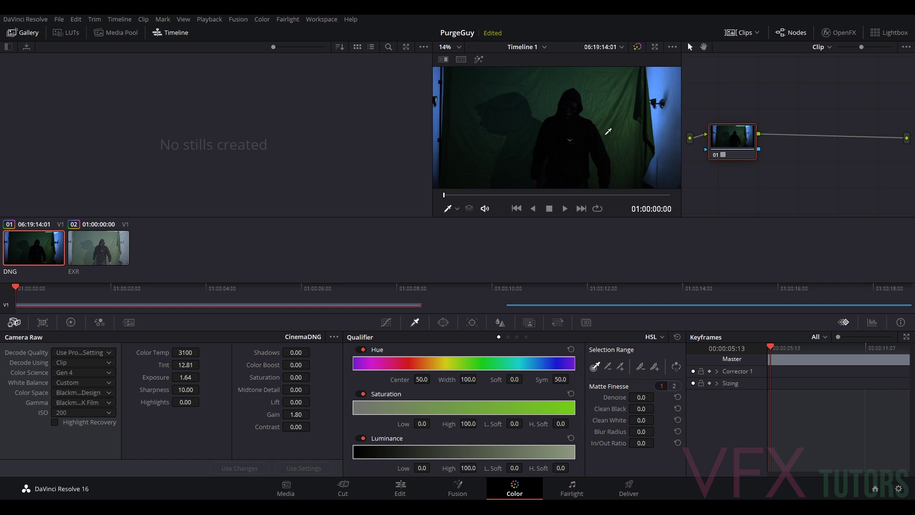
{"action": "left_click", "coordinate": [344, 490]}
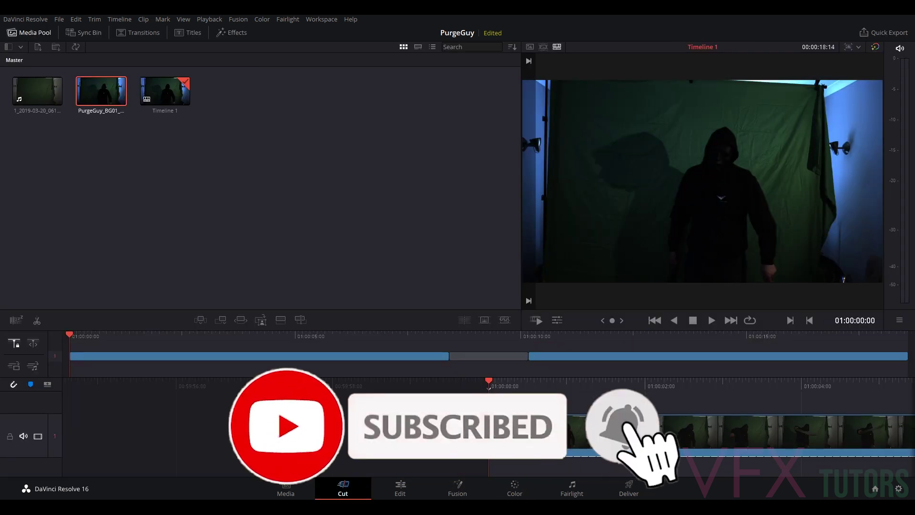